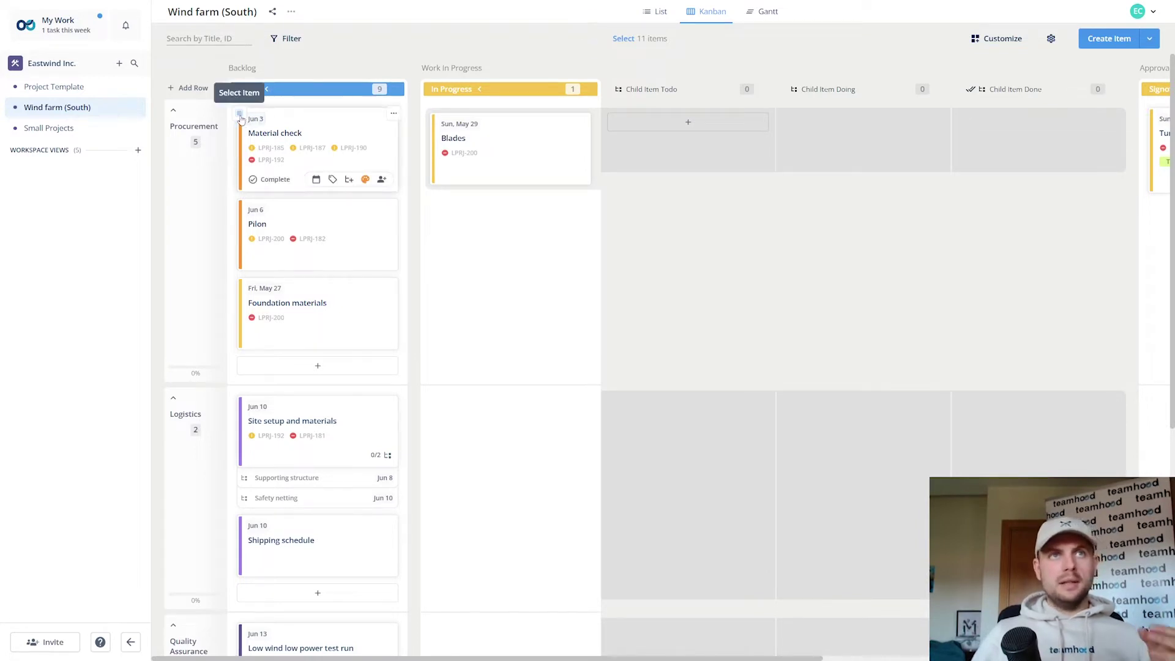
# Step: Assign the Material check, Pilon and Foundation materials cards to the second listed team member in bulk, and clear the selection
pyautogui.click(240, 115)
pyautogui.click(240, 205)
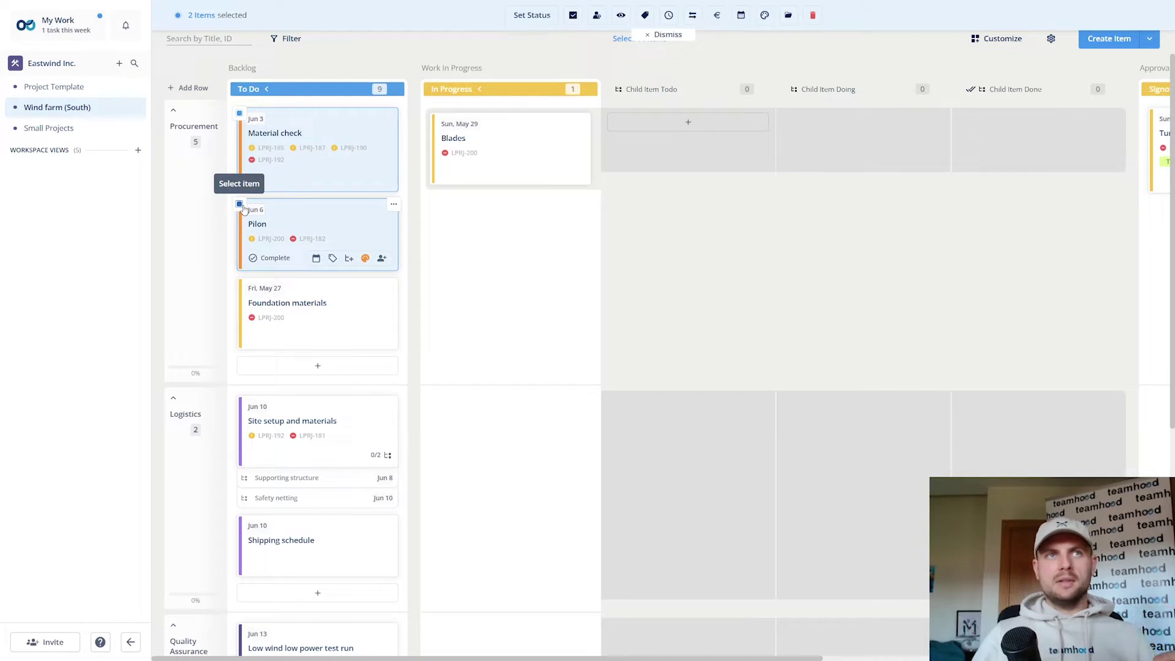
pyautogui.click(239, 283)
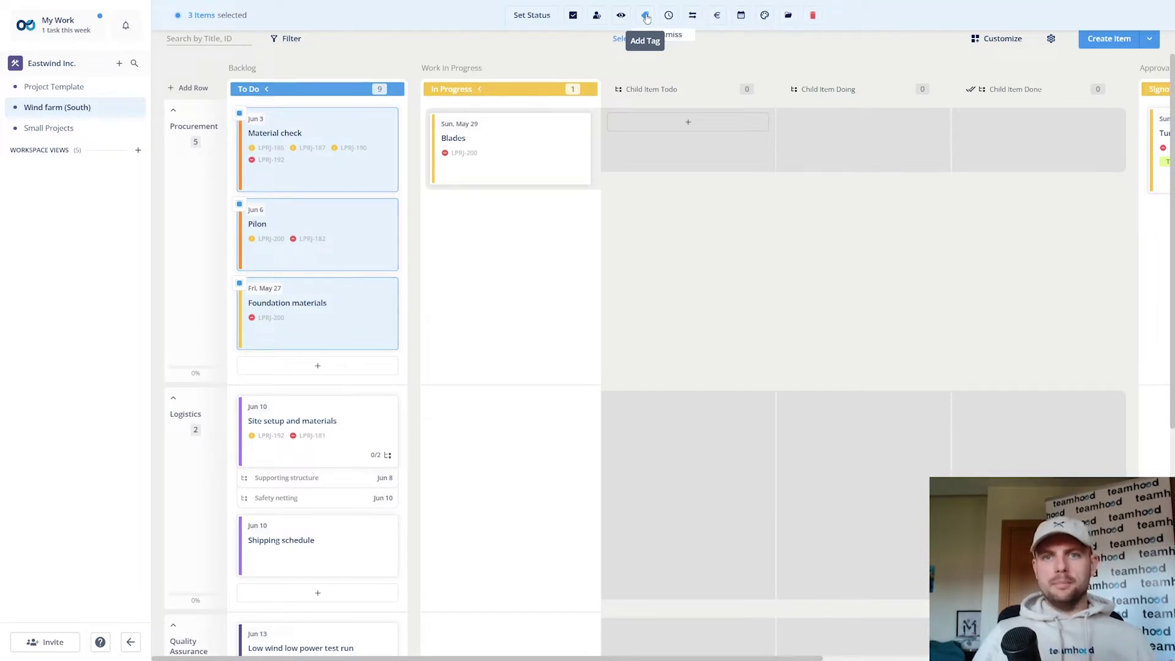
pyautogui.click(606, 16)
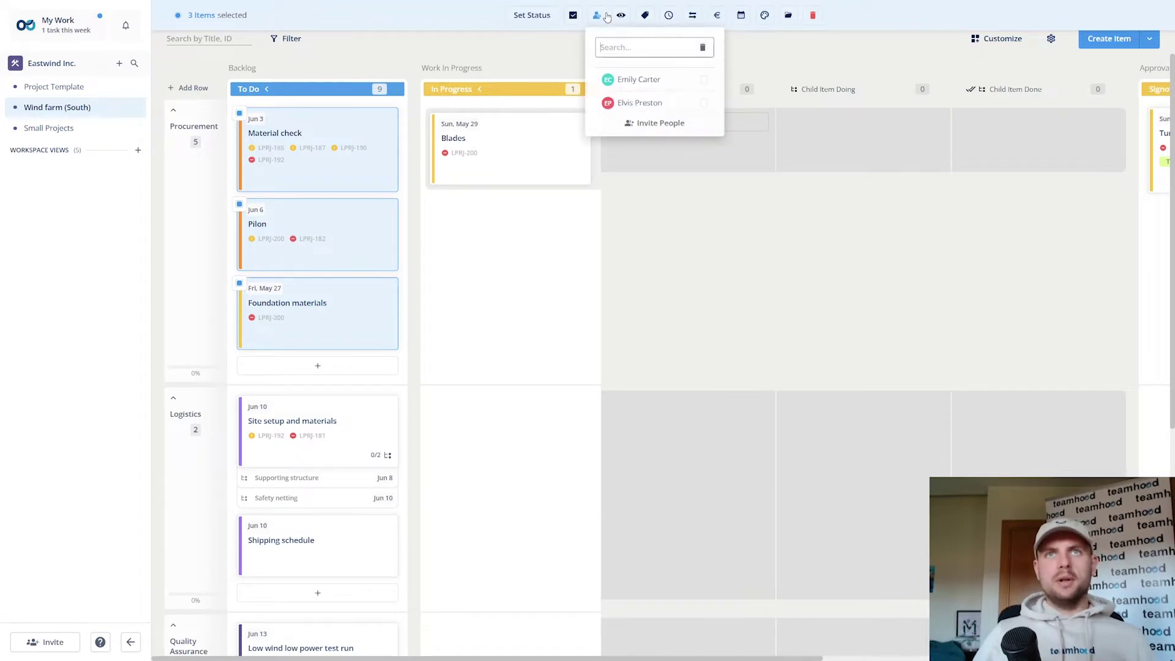
pyautogui.click(649, 106)
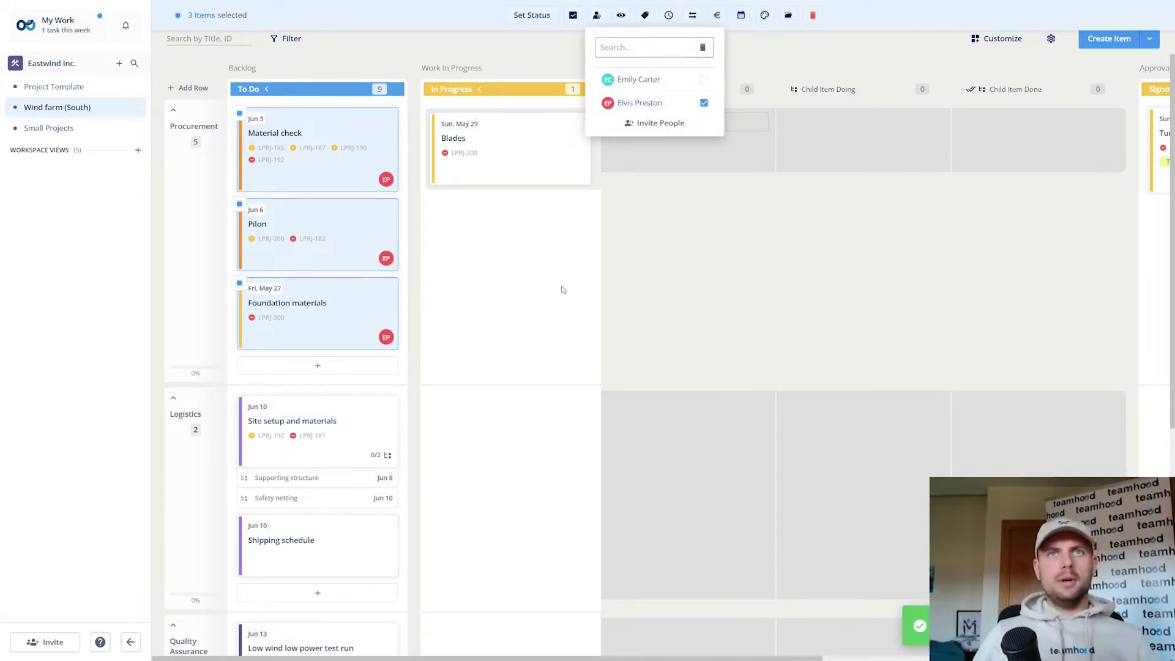
pyautogui.click(563, 289)
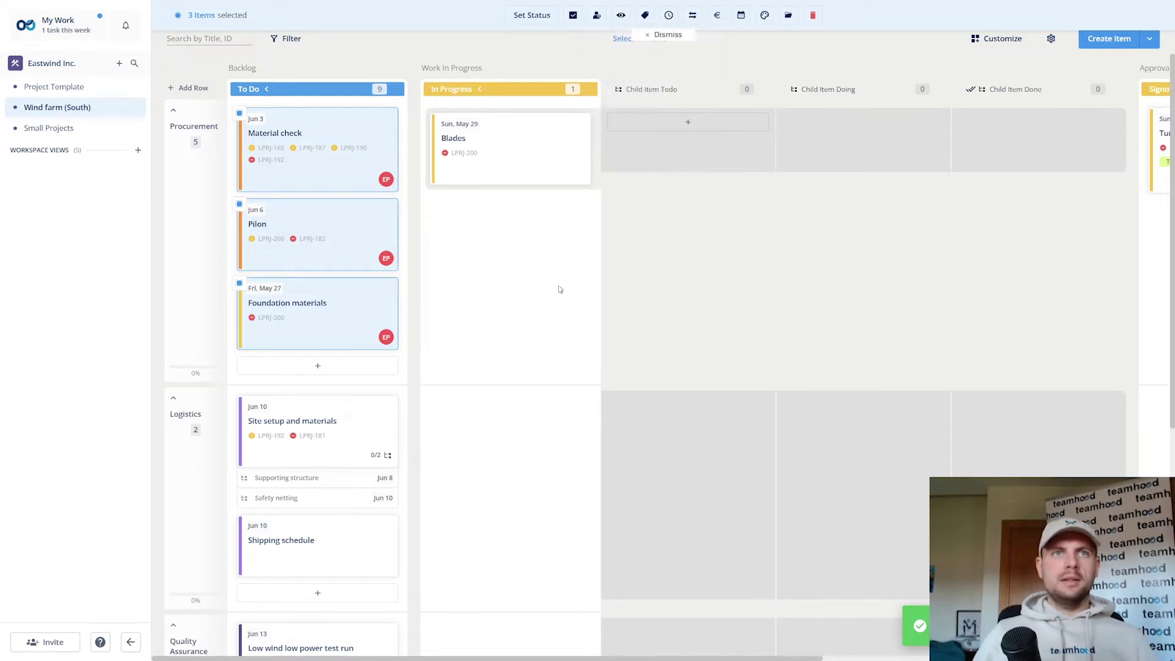
pyautogui.click(669, 34)
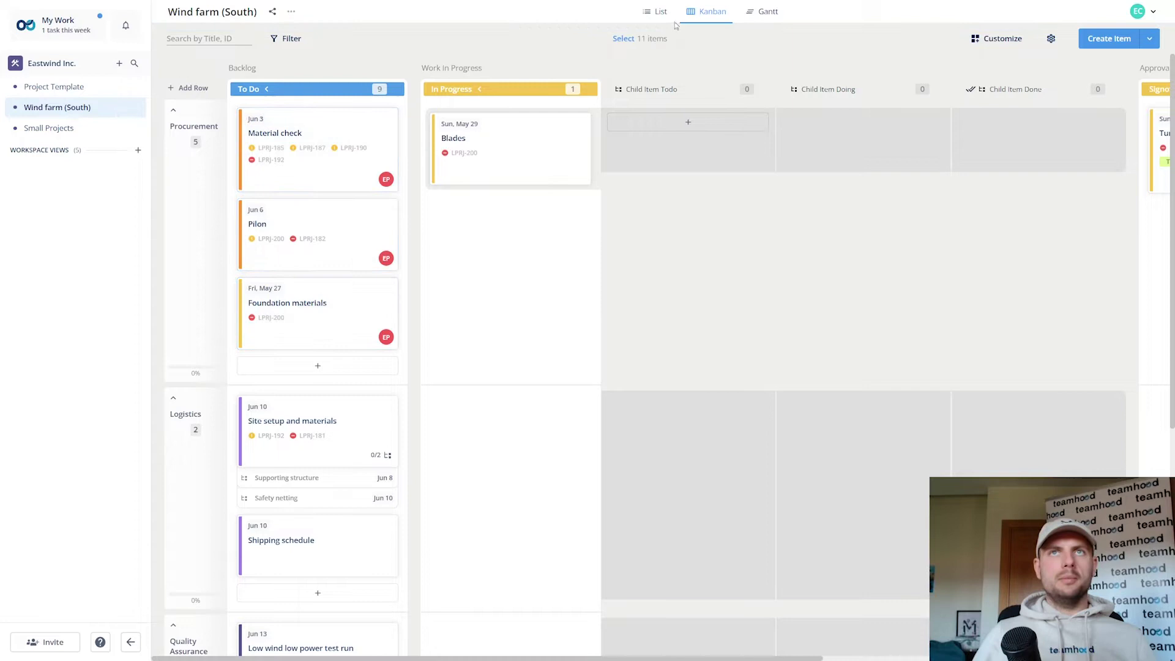
# Step: In the Gantt view, recolor the Turbine, Blades and Foundation materials items pink in bulk and clear the selection
pyautogui.click(761, 17)
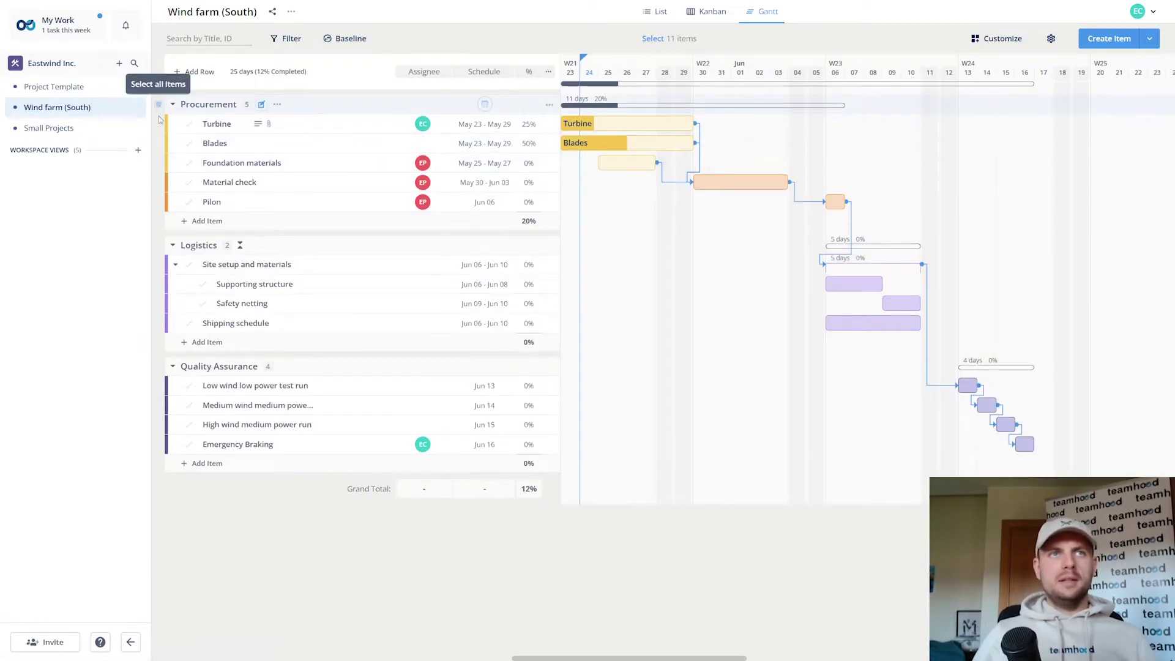
pyautogui.click(159, 124)
pyautogui.click(158, 143)
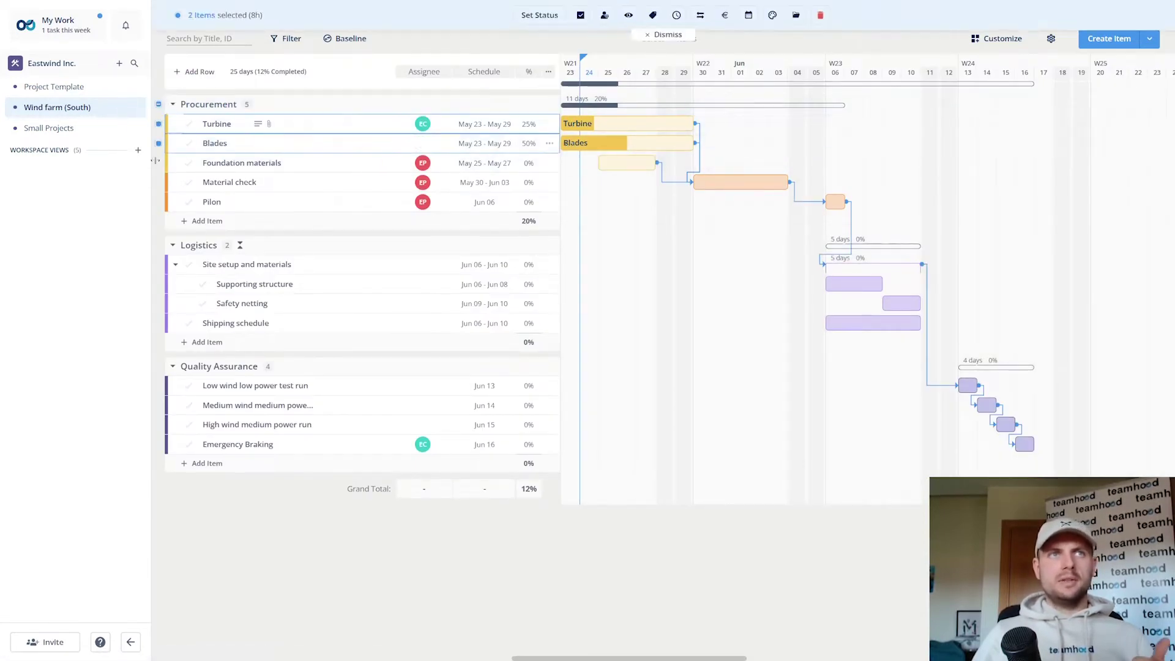
pyautogui.click(159, 163)
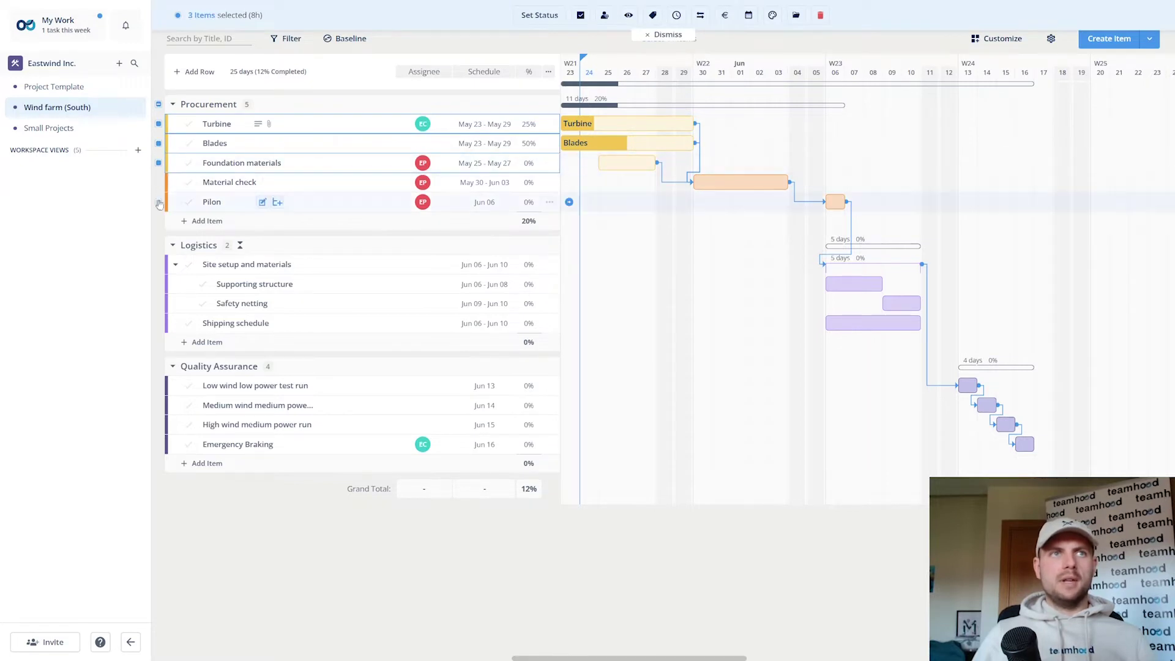
pyautogui.click(772, 15)
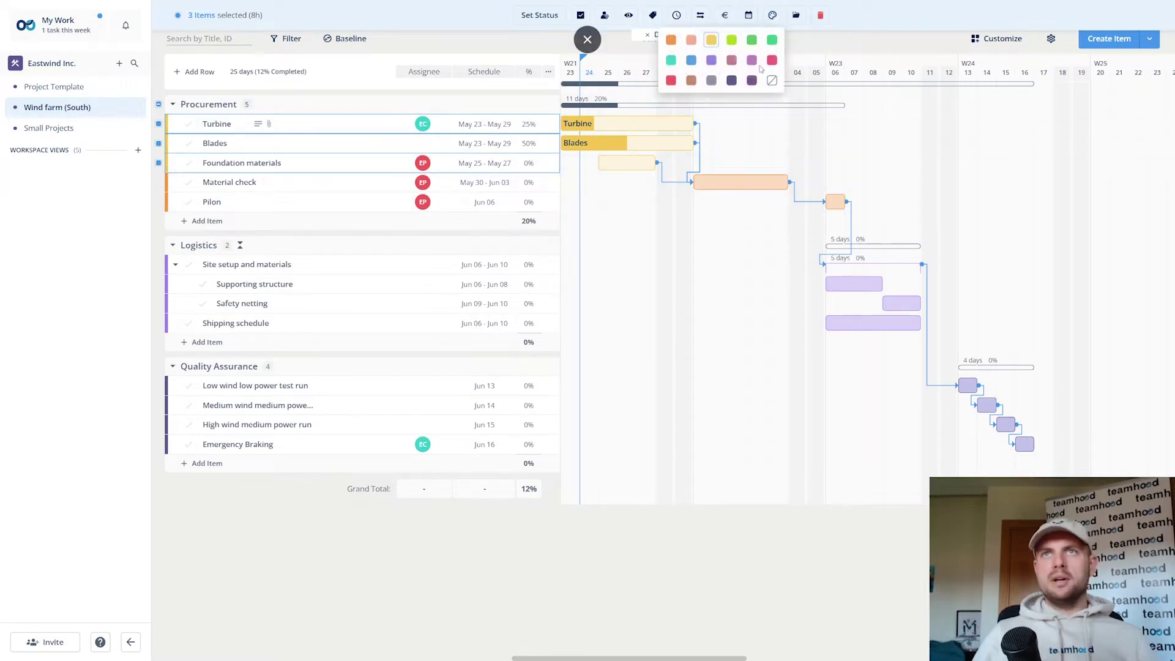
pyautogui.click(772, 60)
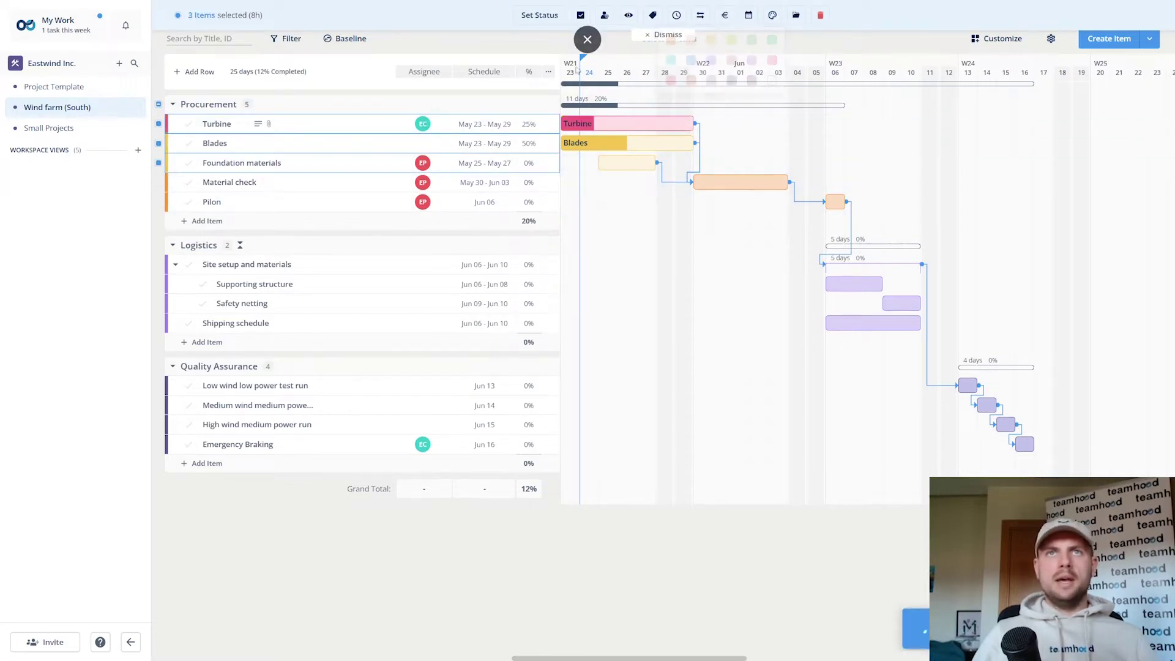
pyautogui.click(661, 37)
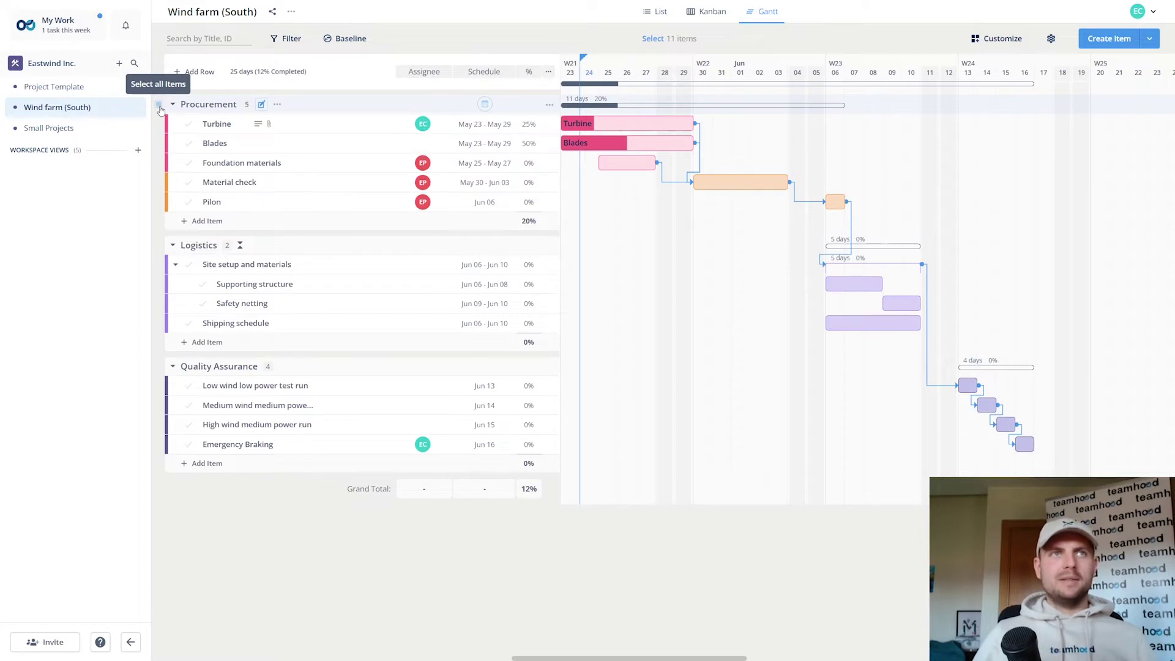
# Step: Select all items in the Procurement group of the Gantt view at once and deselect them
pyautogui.click(159, 106)
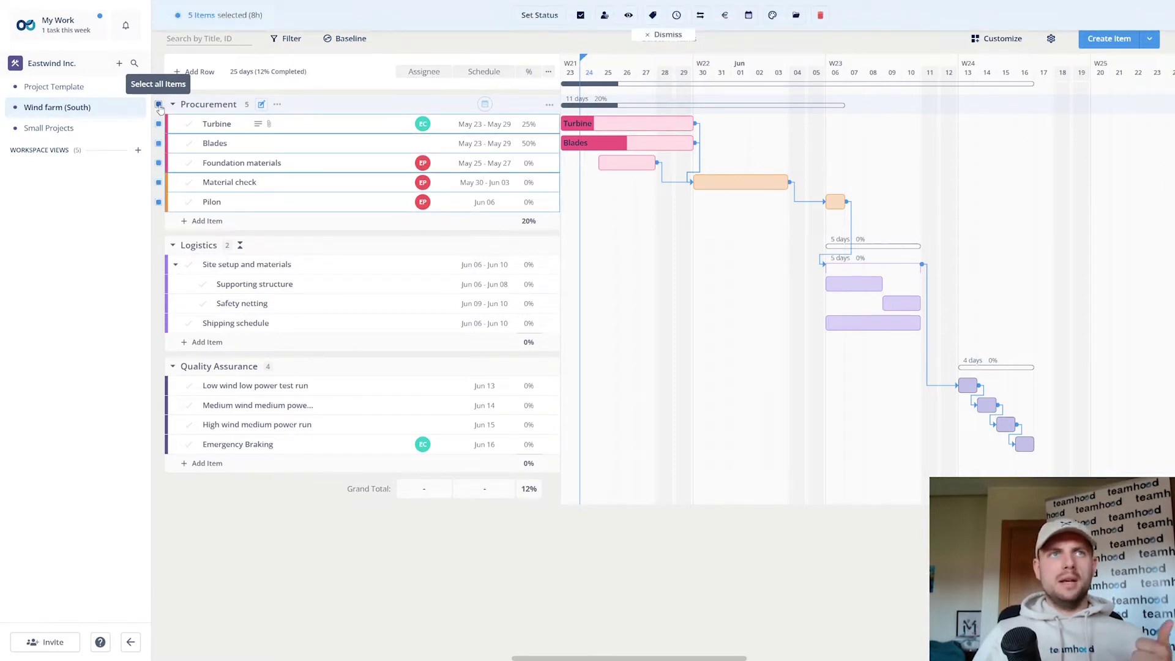
pyautogui.click(159, 106)
# Step: On the Kanban board, select every item in the To Do column and the Procurement row, and dismiss the selection
pyautogui.click(710, 11)
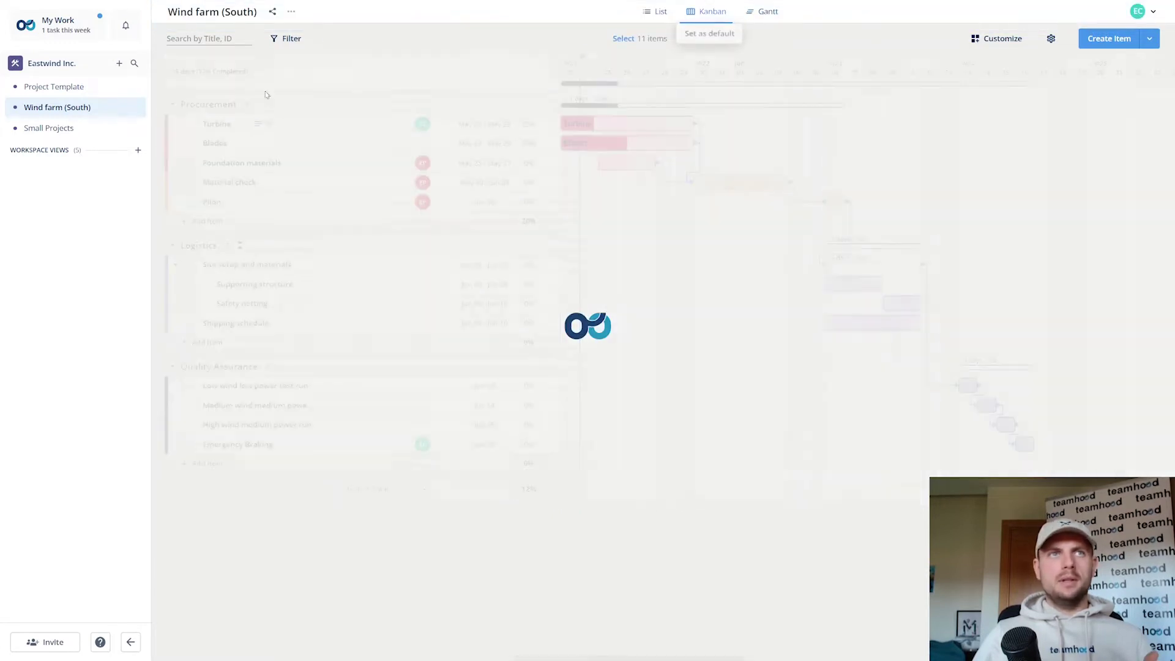
pyautogui.click(396, 88)
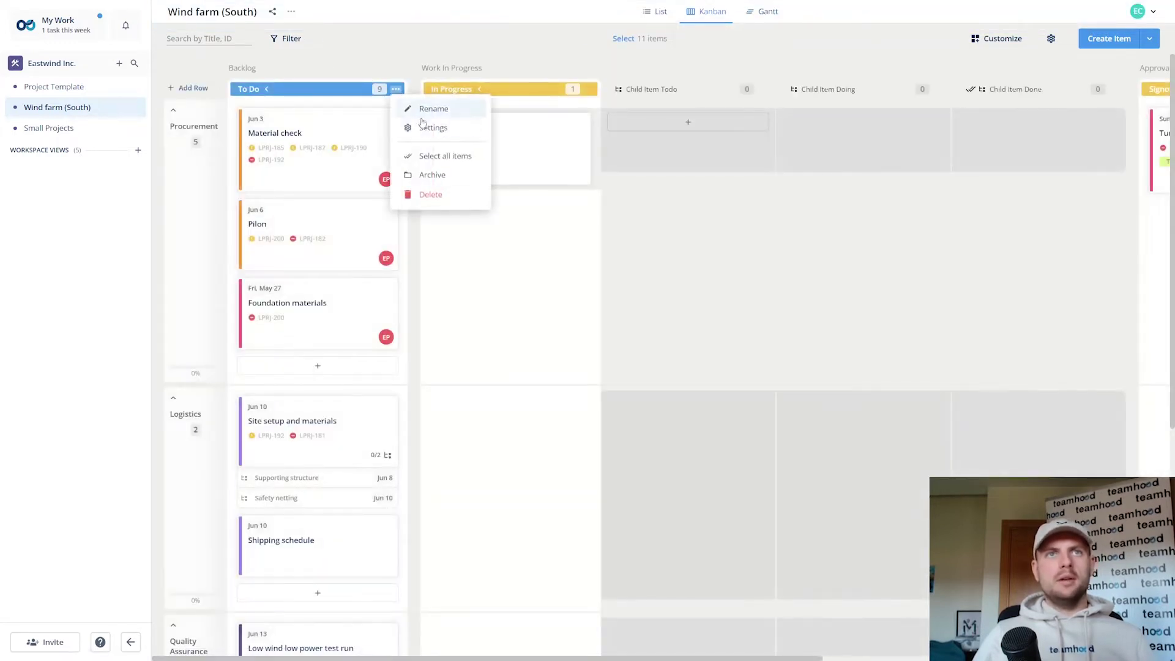
pyautogui.click(448, 158)
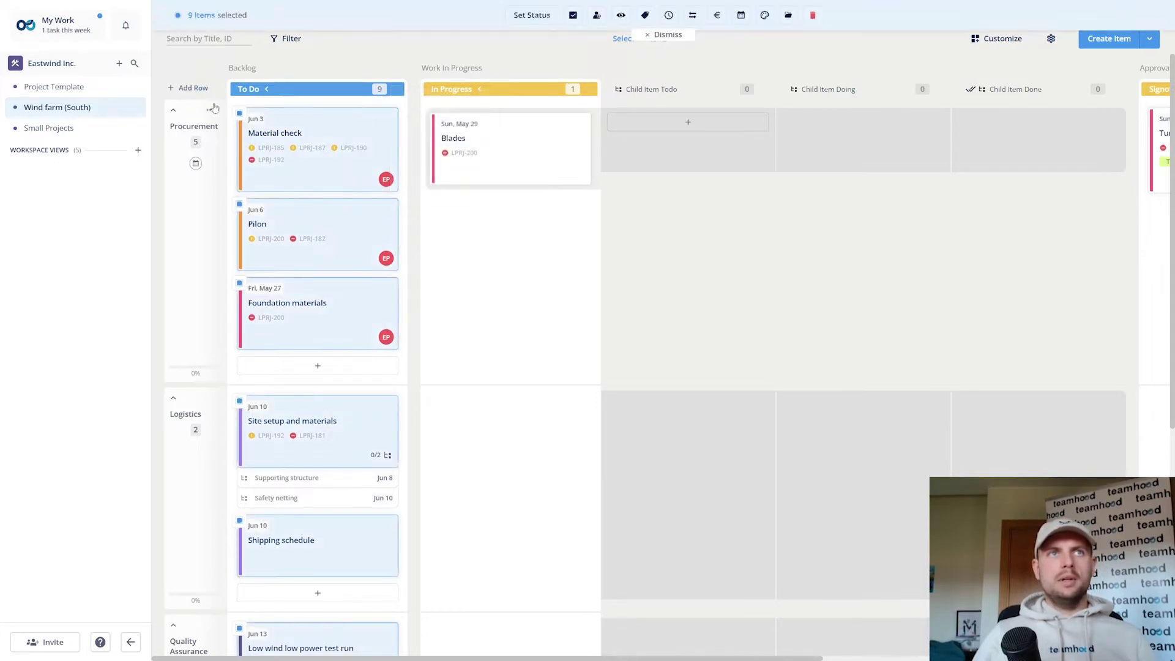
pyautogui.click(210, 113)
pyautogui.click(242, 243)
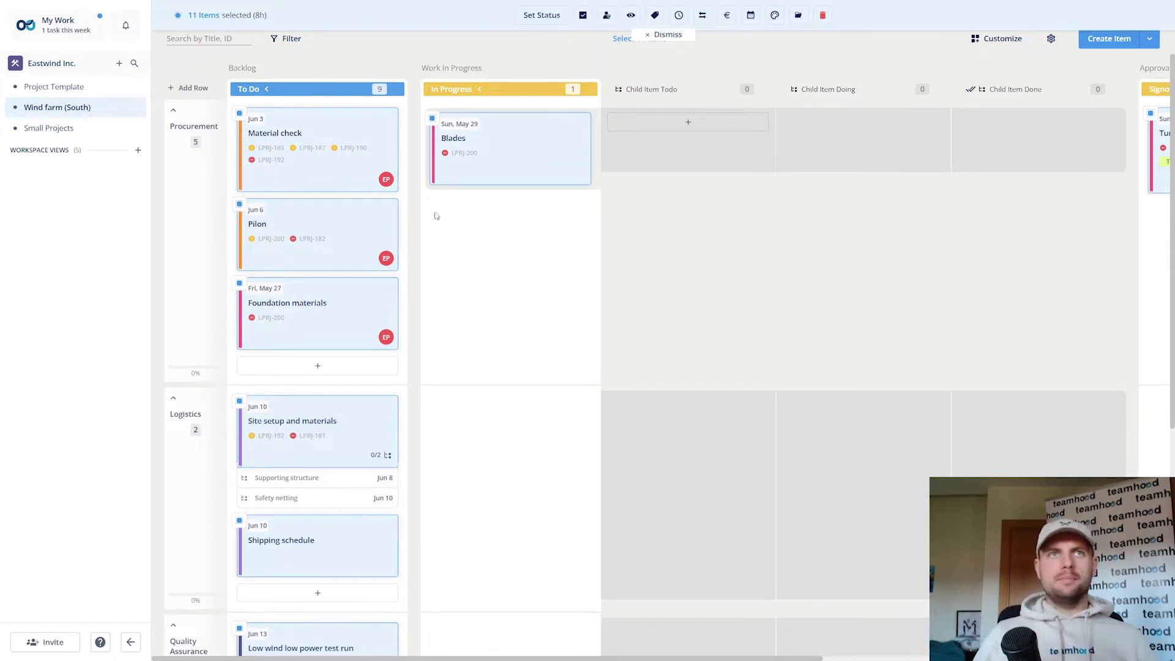
pyautogui.click(656, 37)
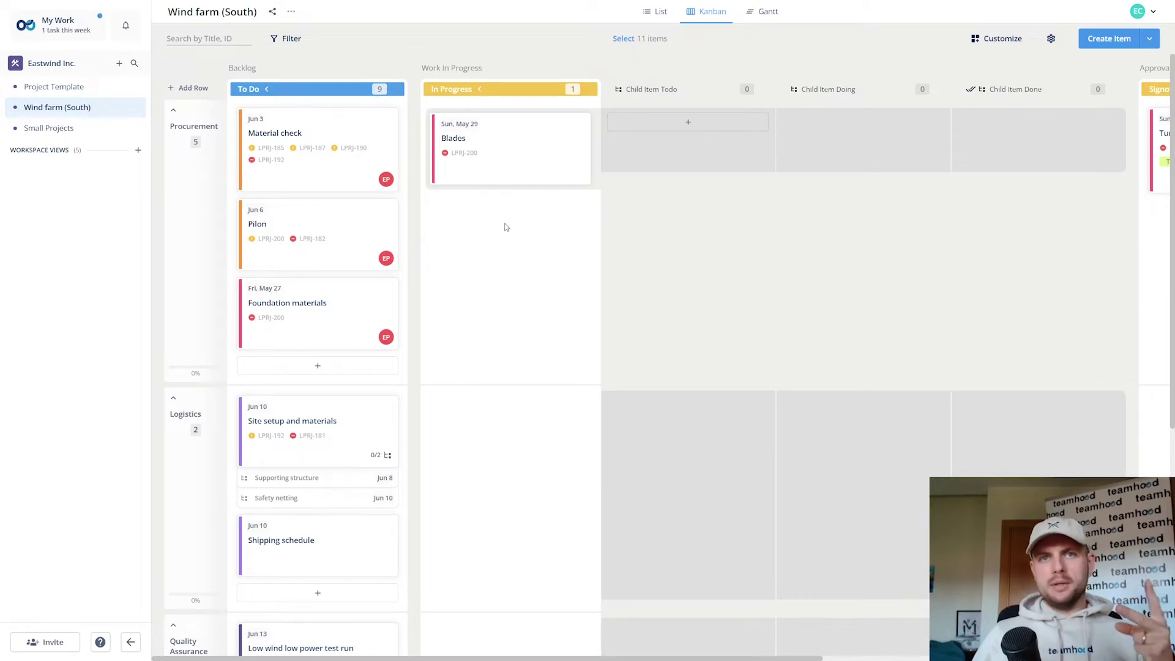
# Step: Open the repeat settings in the Foundation materials card's schedule and review the daily, weekly, monthly and yearly options
pyautogui.click(322, 295)
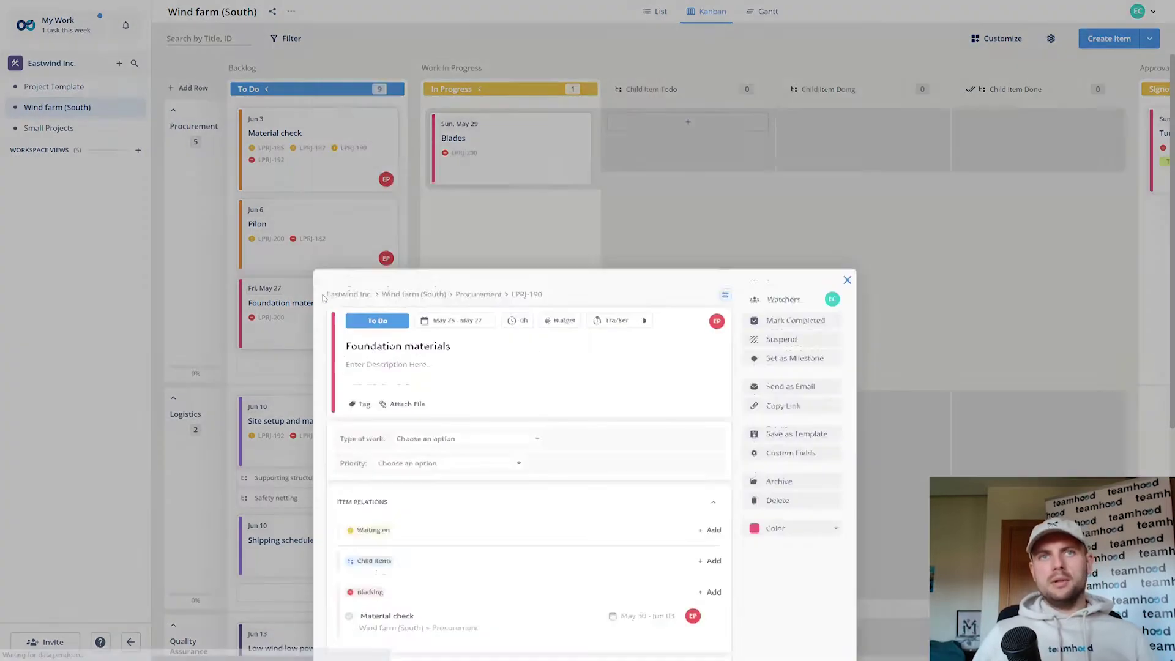
pyautogui.click(457, 113)
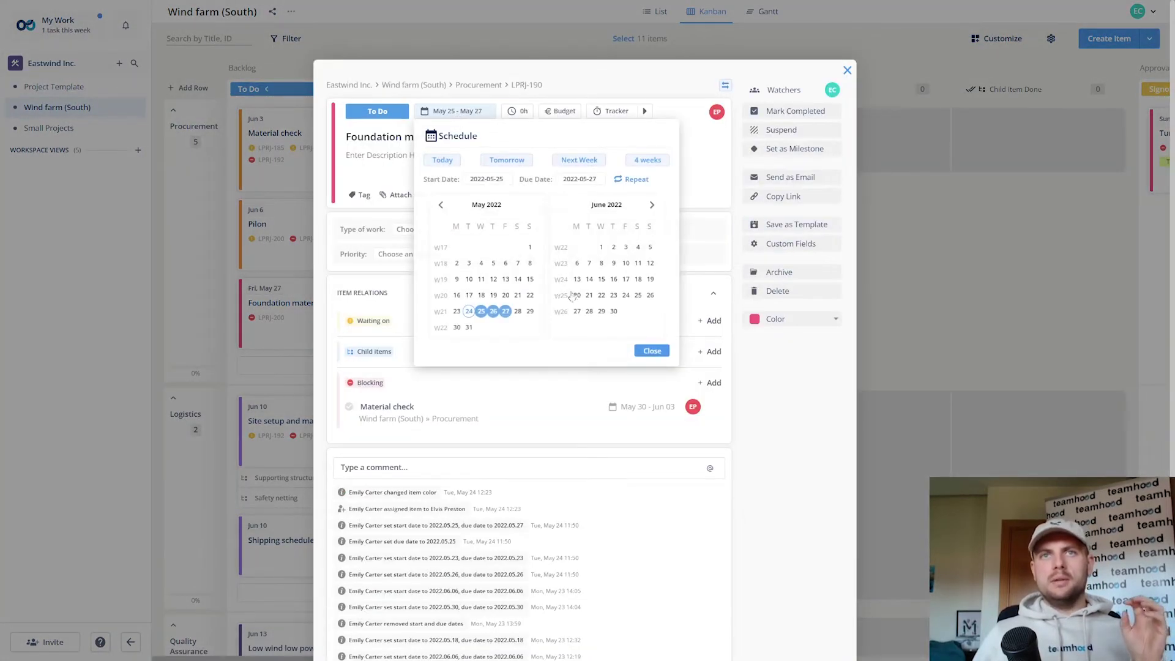
pyautogui.click(633, 180)
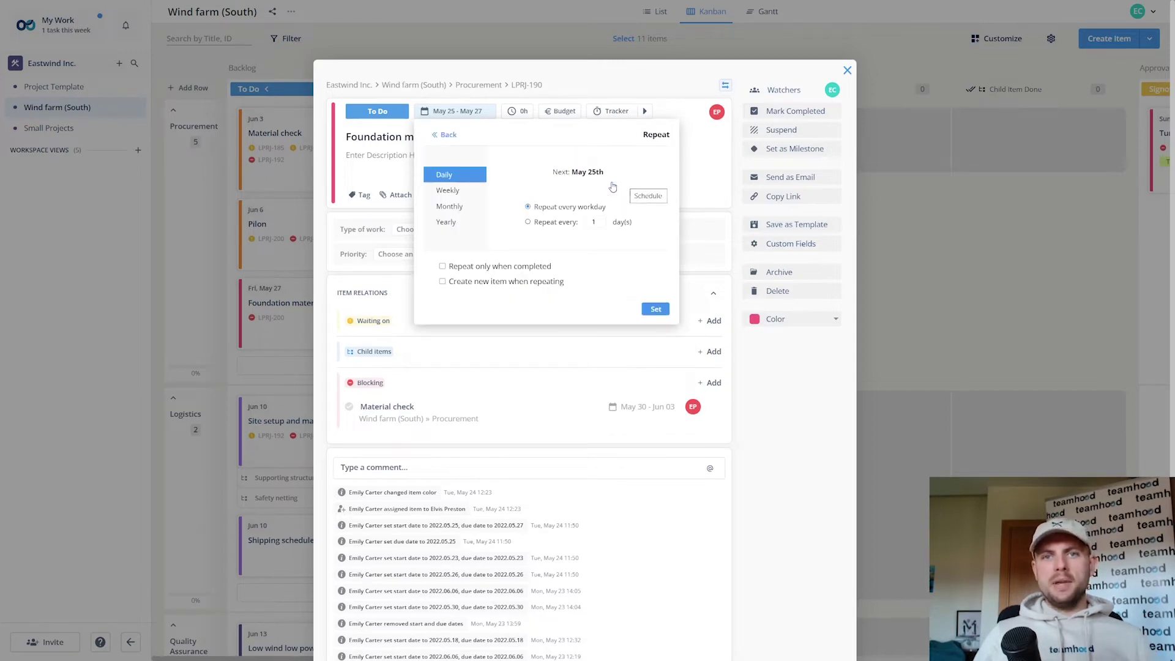
pyautogui.click(460, 192)
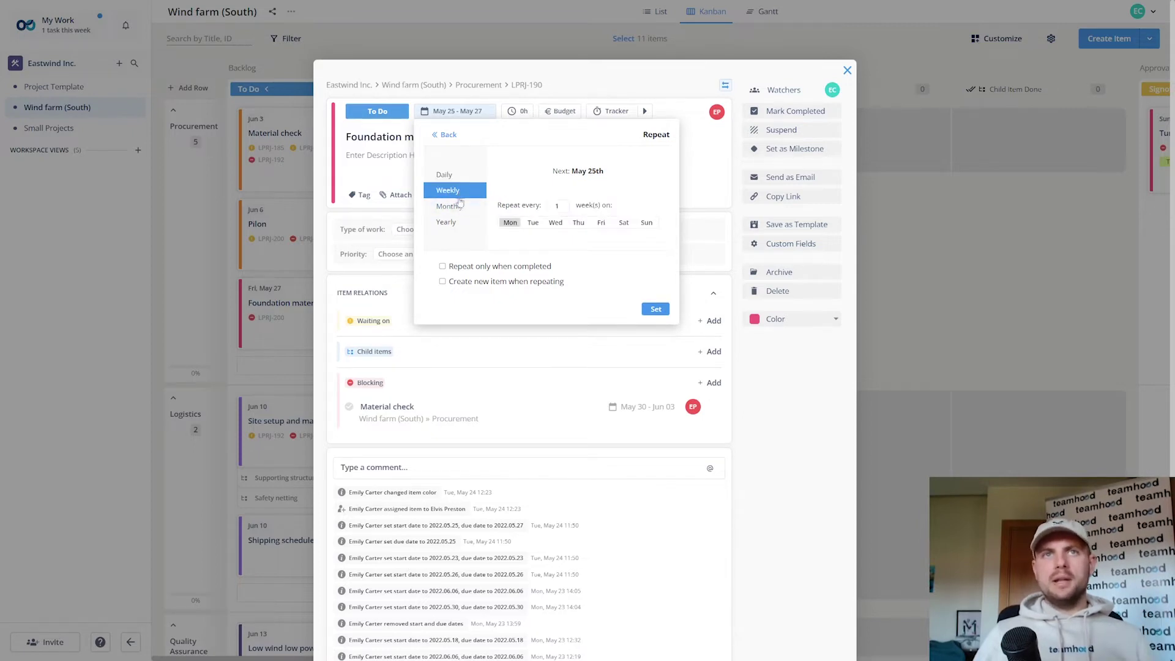
pyautogui.click(457, 208)
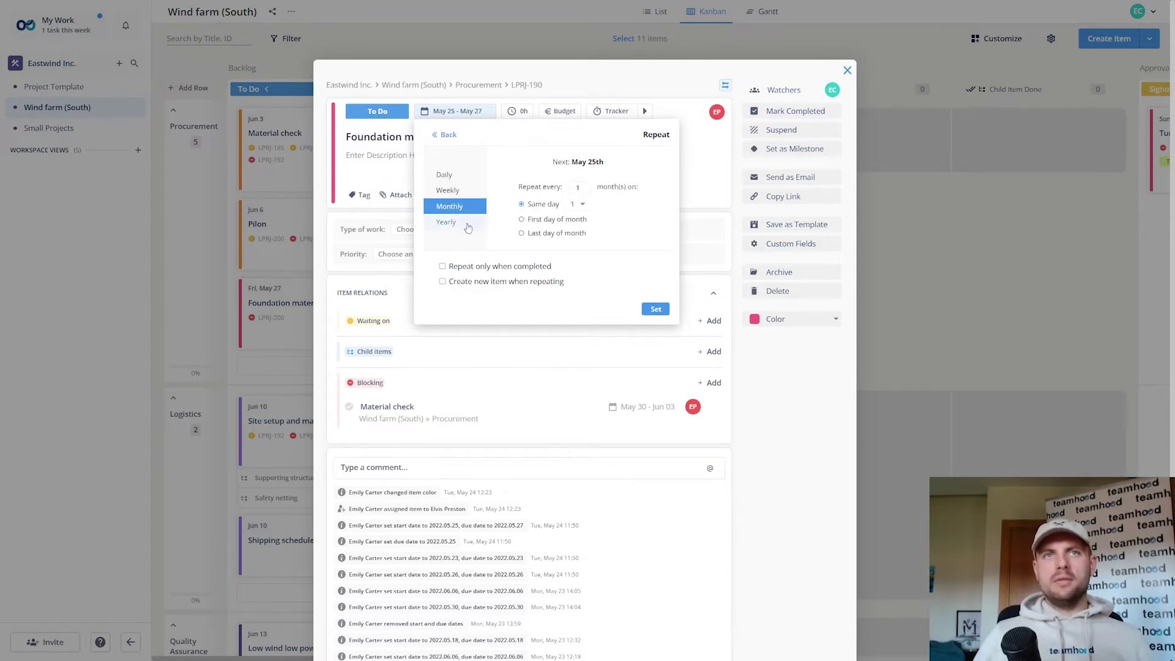
pyautogui.click(463, 225)
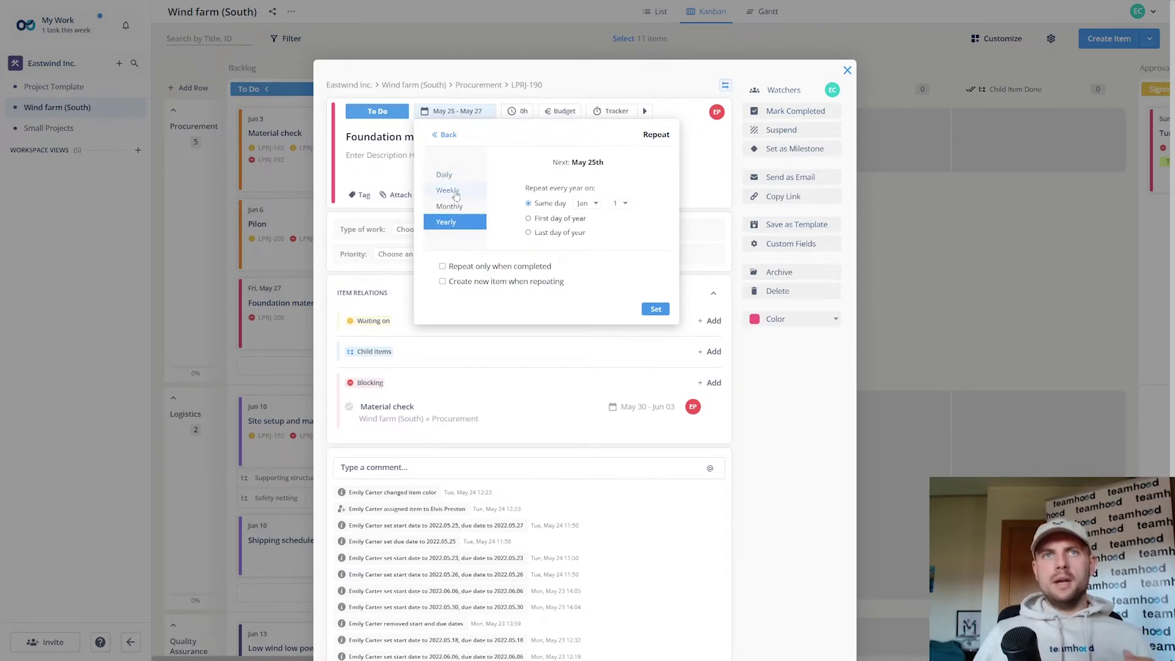
# Step: Try a weekly repeat with the option to create a new item when repeating, and close the card without applying it
pyautogui.click(456, 193)
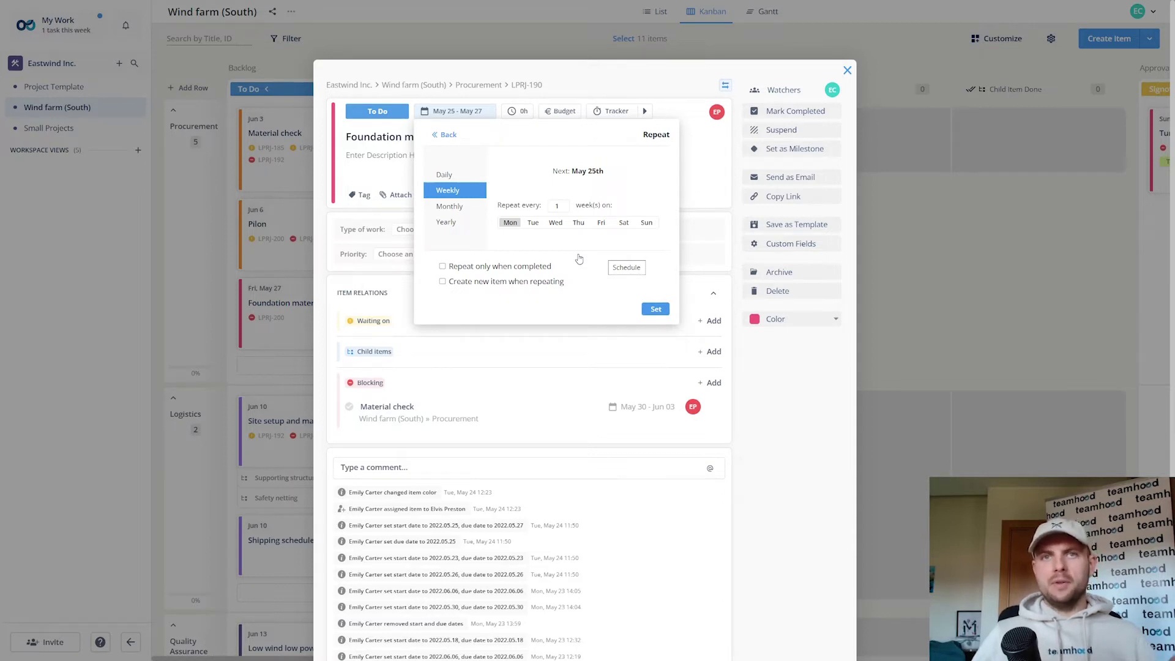
pyautogui.click(533, 283)
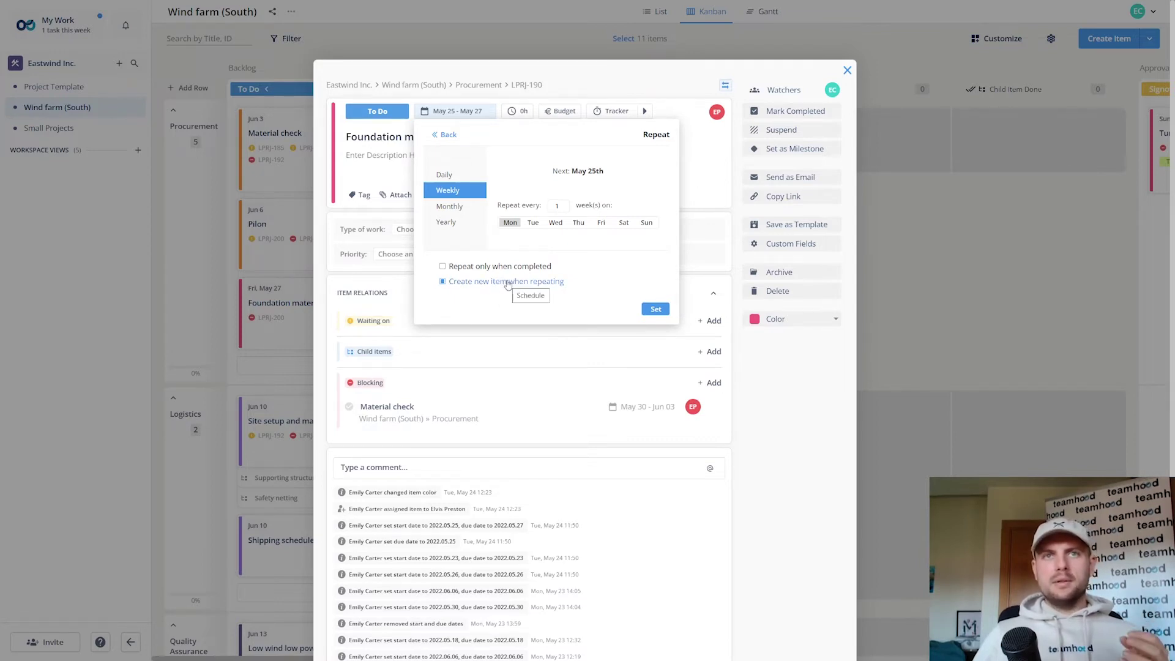
pyautogui.click(508, 283)
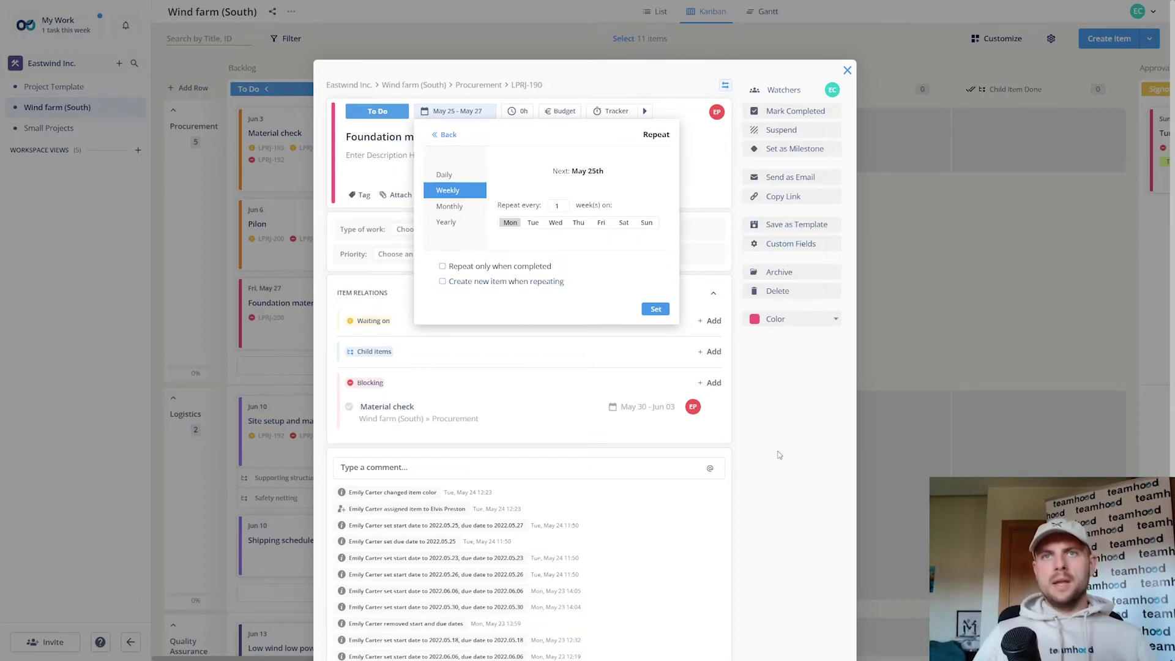
pyautogui.click(957, 226)
pyautogui.click(954, 226)
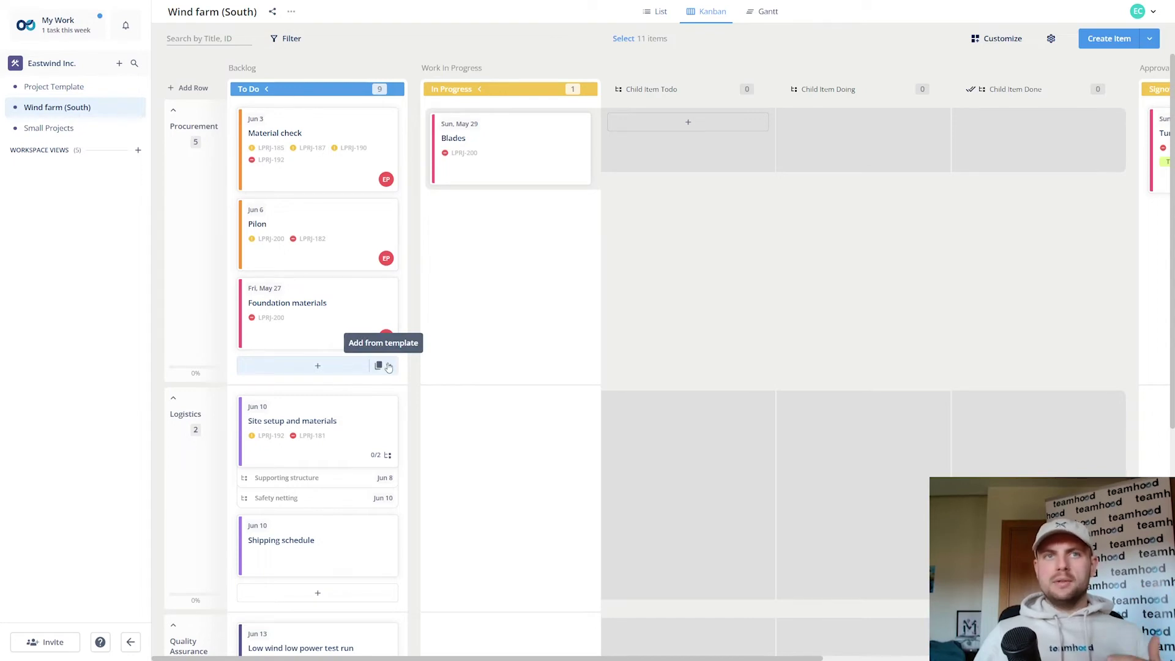
# Step: Add a card named South from the Onshore Wind Farm template to the To Do column of the Procurement row
pyautogui.click(388, 366)
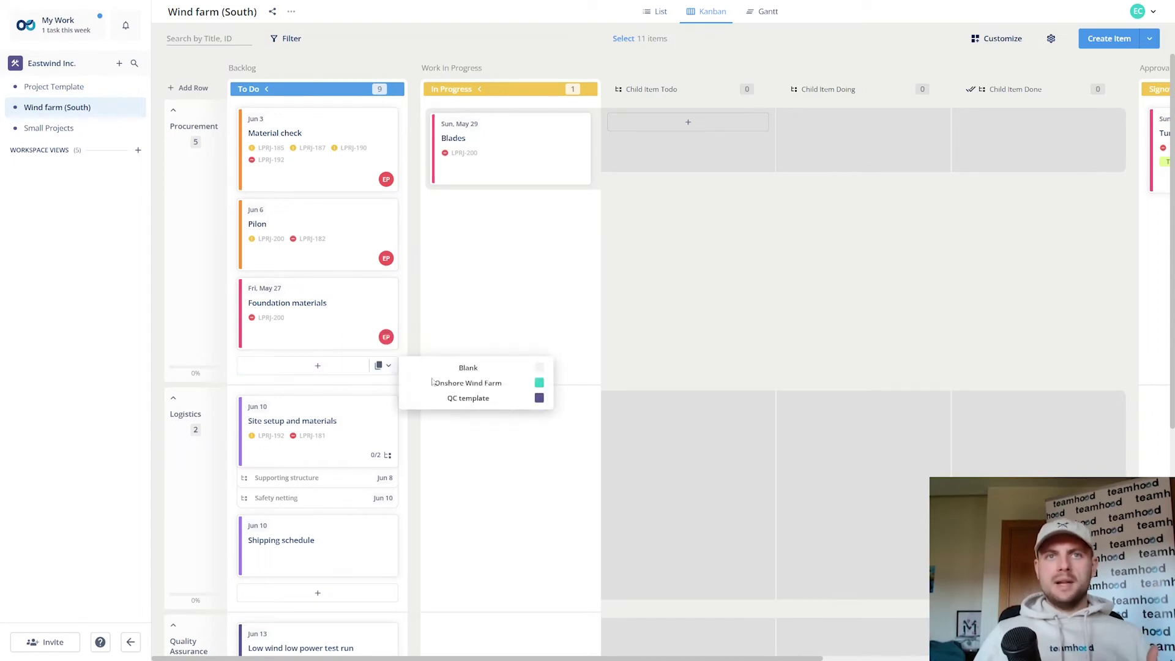
pyautogui.click(464, 384)
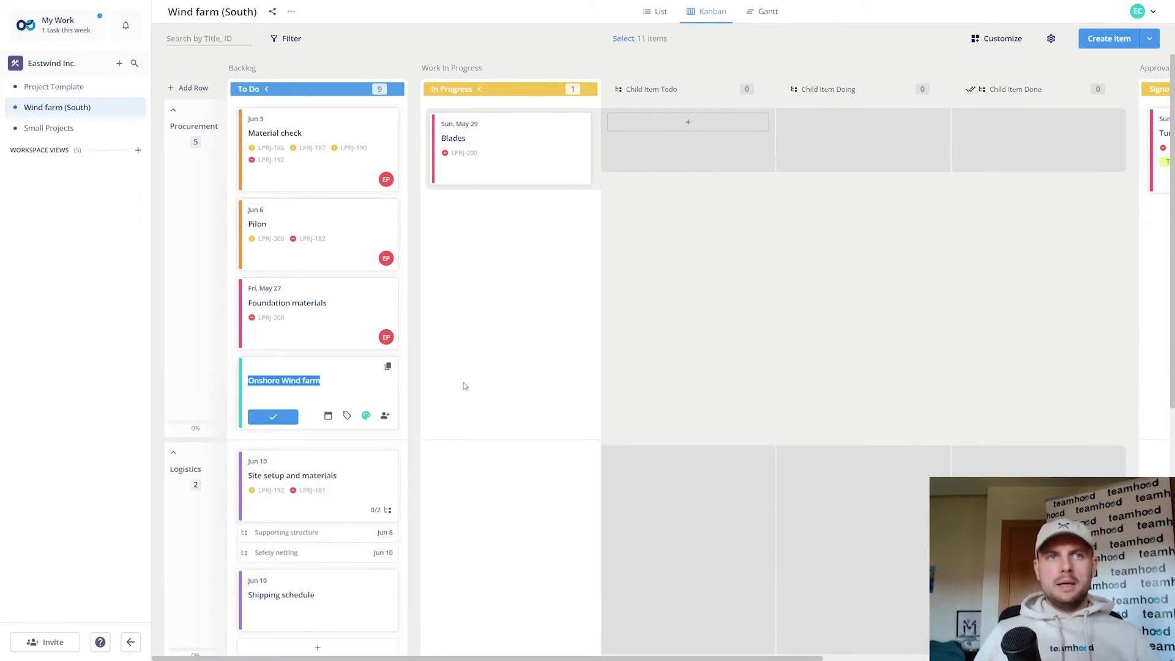
pyautogui.write('So')
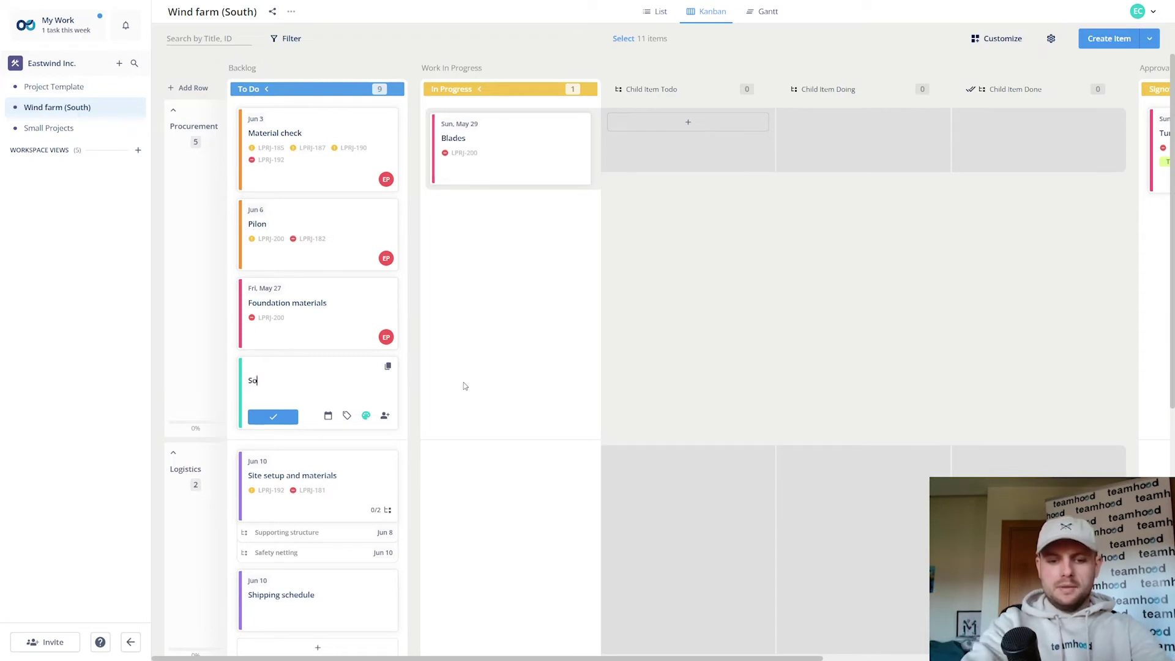
pyautogui.write('utch')
pyautogui.press('BackSpace')
pyautogui.press('BackSpace')
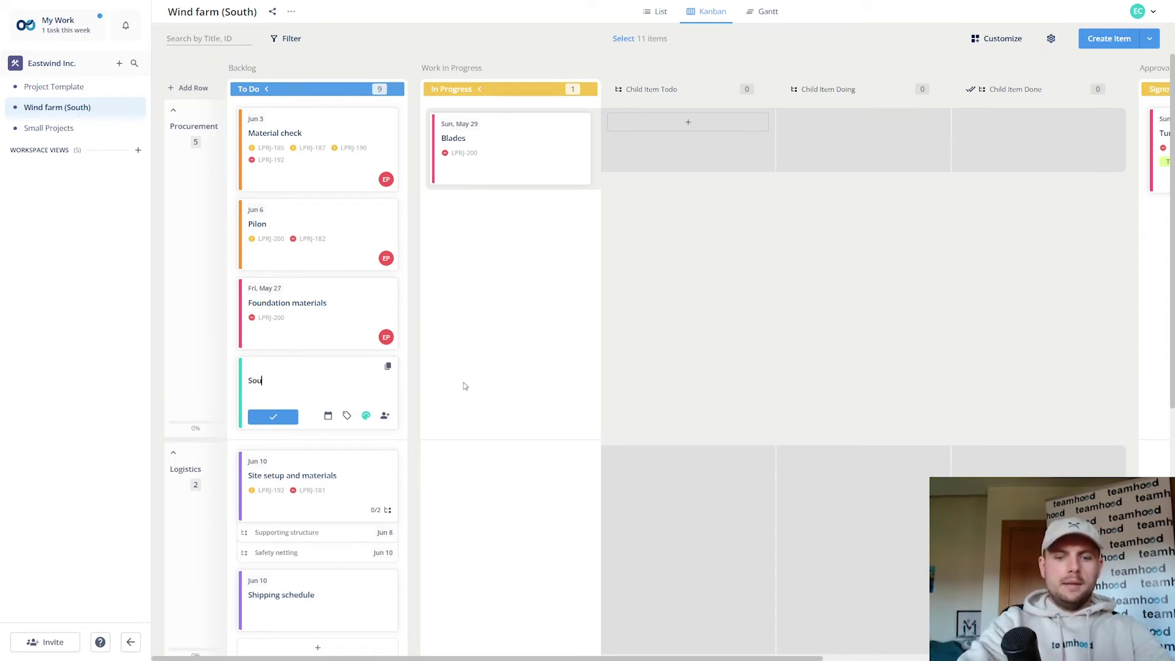
pyautogui.write('th')
pyautogui.press('Return')
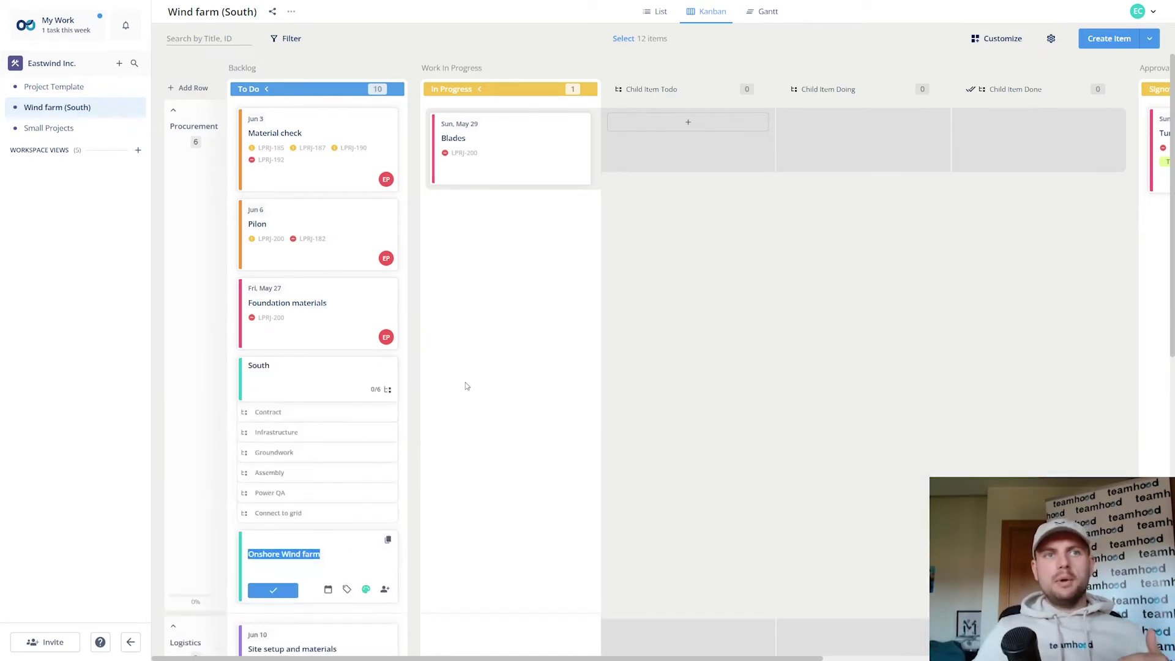
pyautogui.press('Escape')
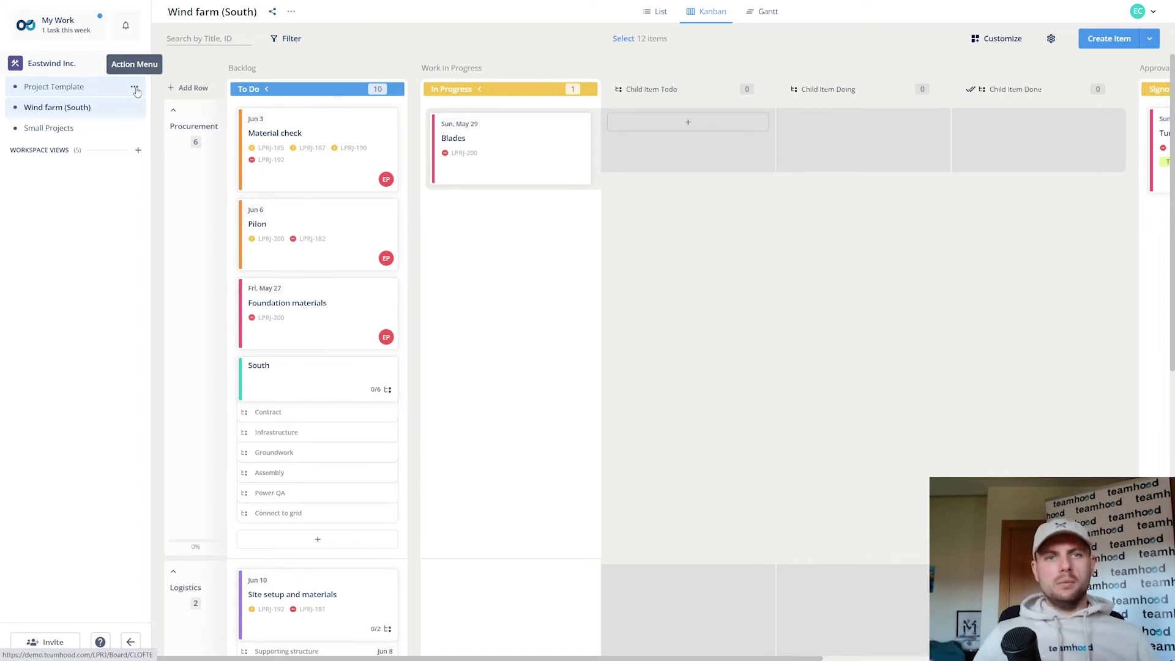
# Step: Clone the Project Template board with its items as New project, and open the cloned board
pyautogui.click(135, 88)
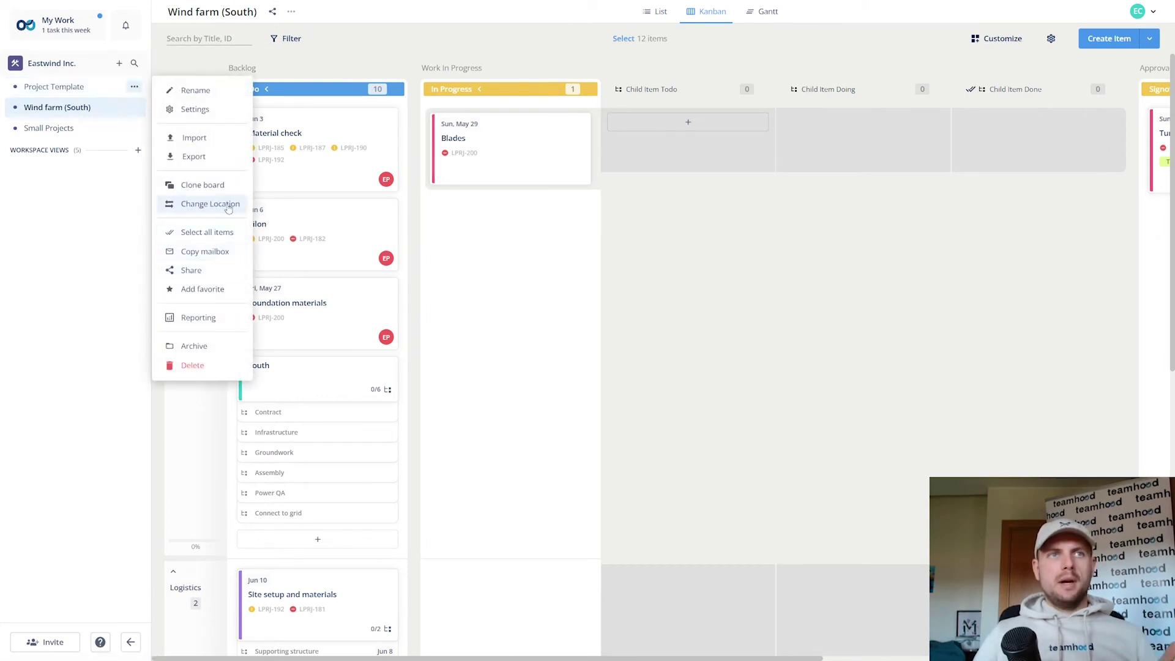
pyautogui.click(208, 185)
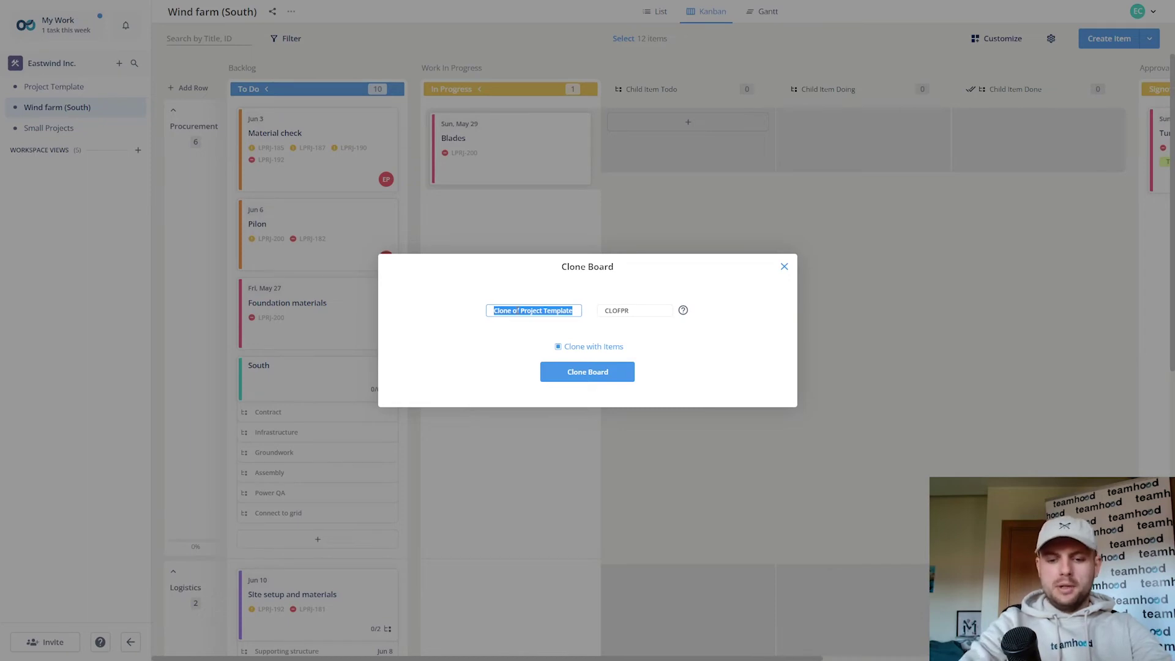
pyautogui.write('New project')
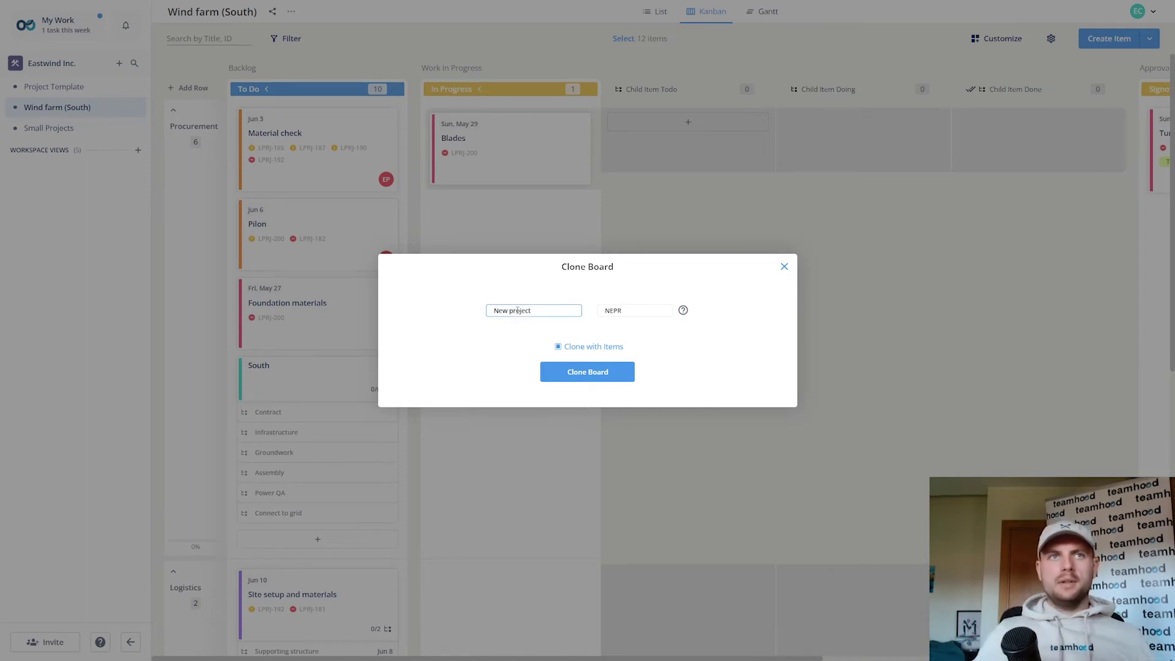
pyautogui.click(579, 372)
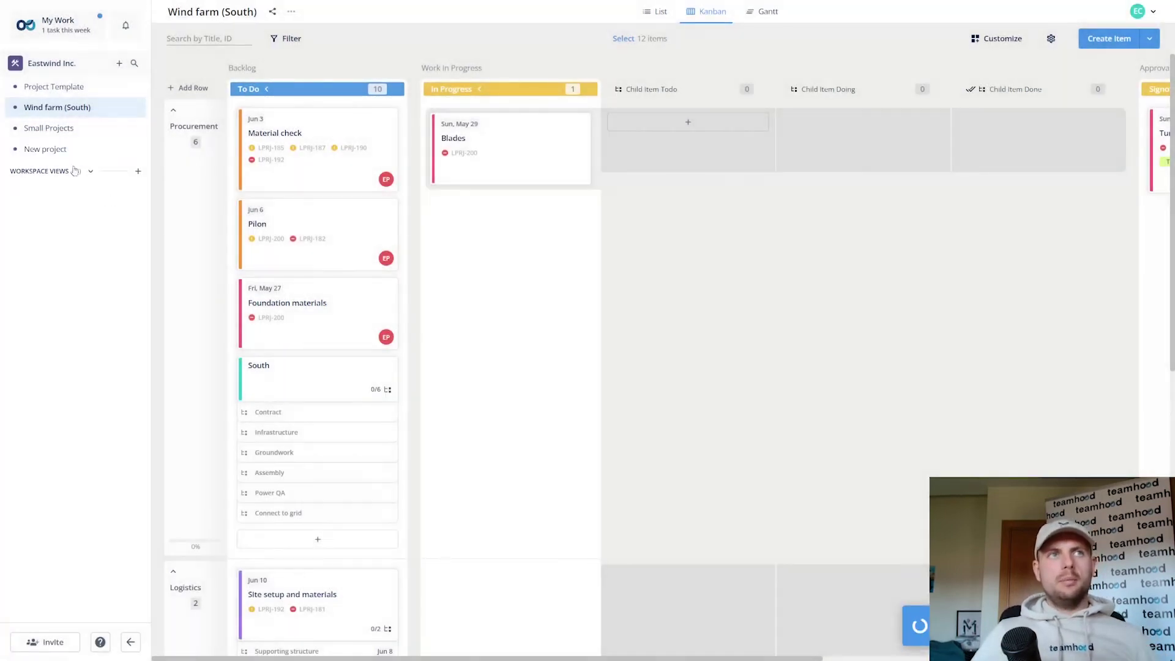
pyautogui.click(61, 151)
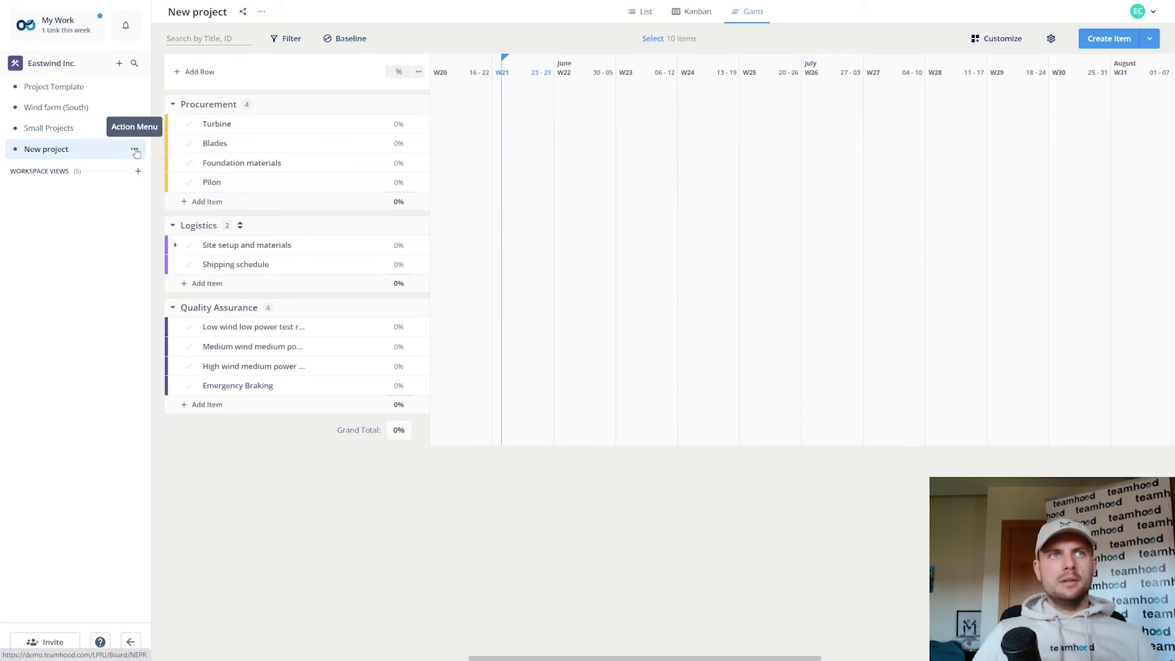
# Step: Move the New project board to the Projects Portfolio workspace and confirm the location change
pyautogui.click(135, 150)
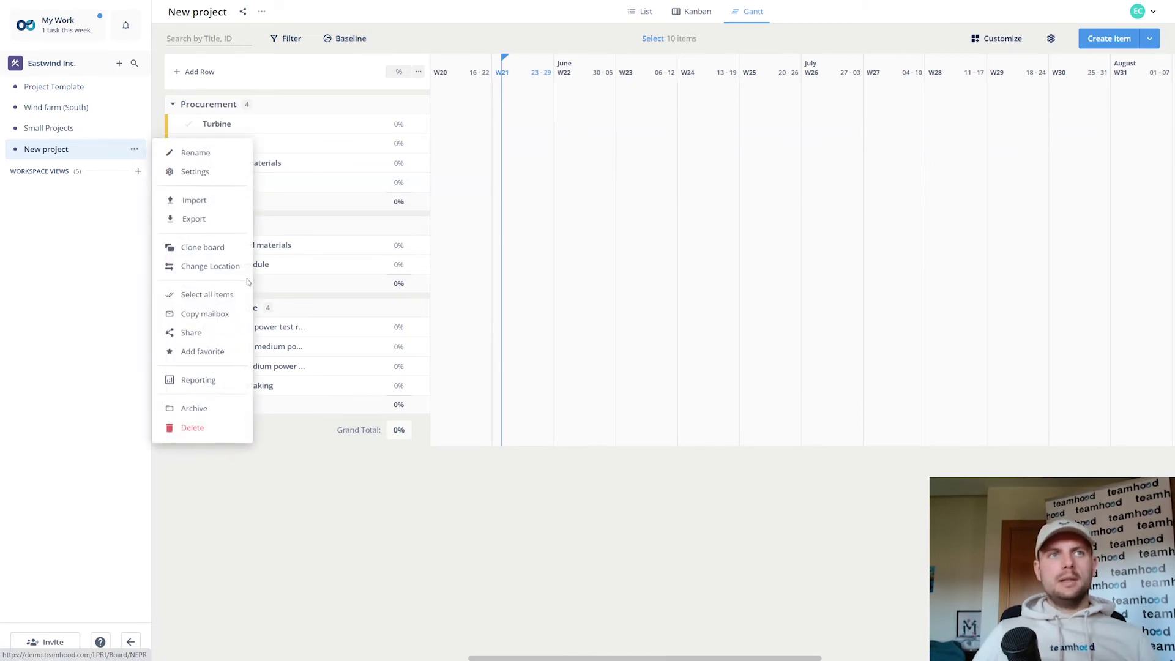
pyautogui.click(248, 268)
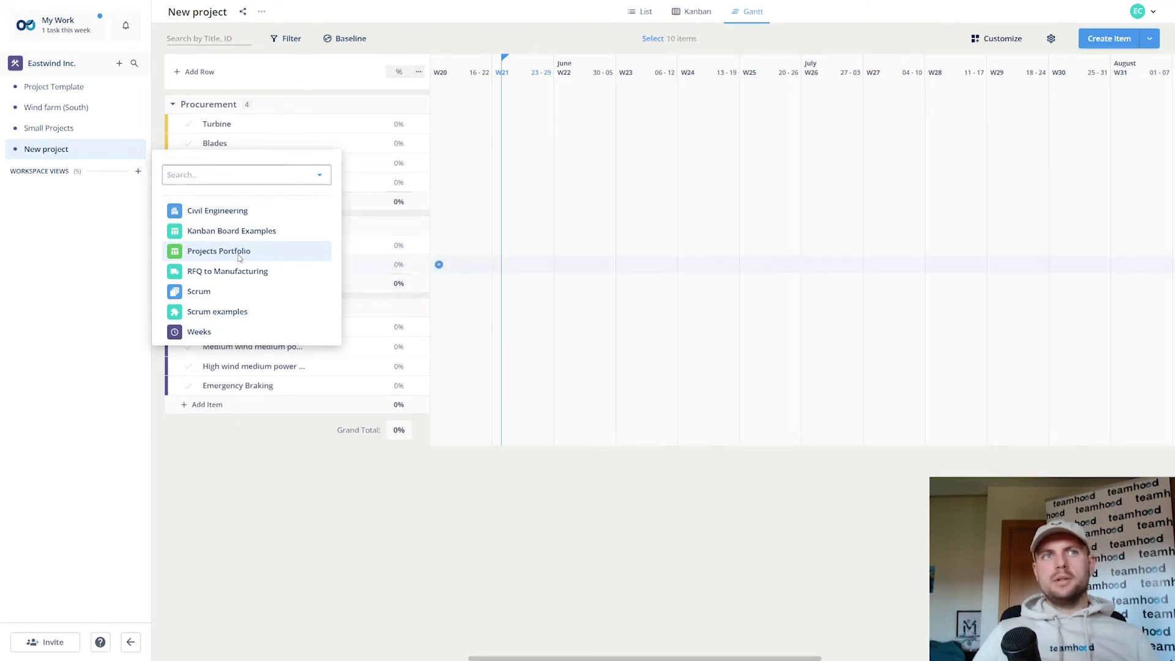
pyautogui.click(239, 252)
pyautogui.click(562, 371)
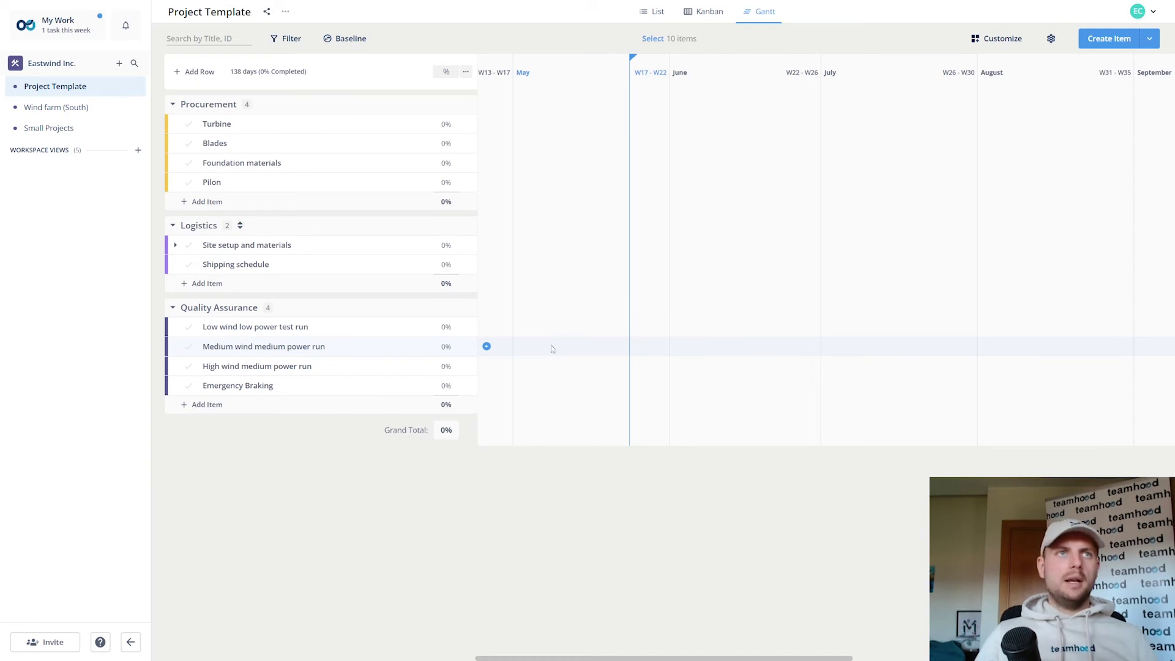
# Step: In the Project Template's Kanban view, open the Turbine card, capture a screenshot of its item relations area, and close the card
pyautogui.click(711, 16)
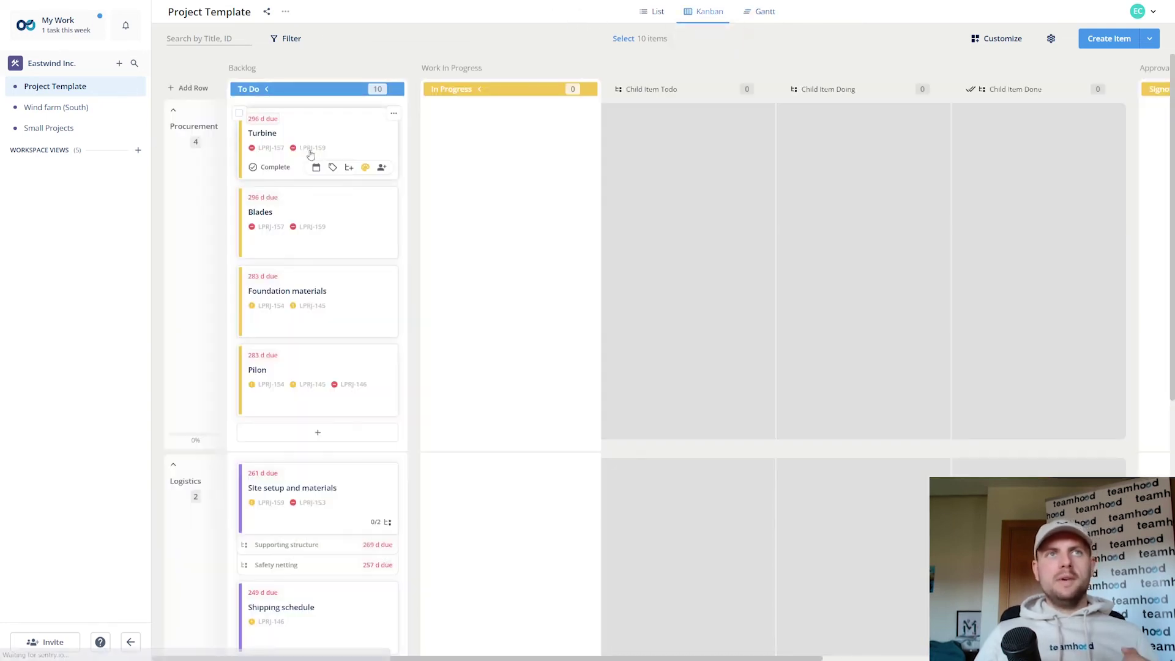
pyautogui.click(344, 121)
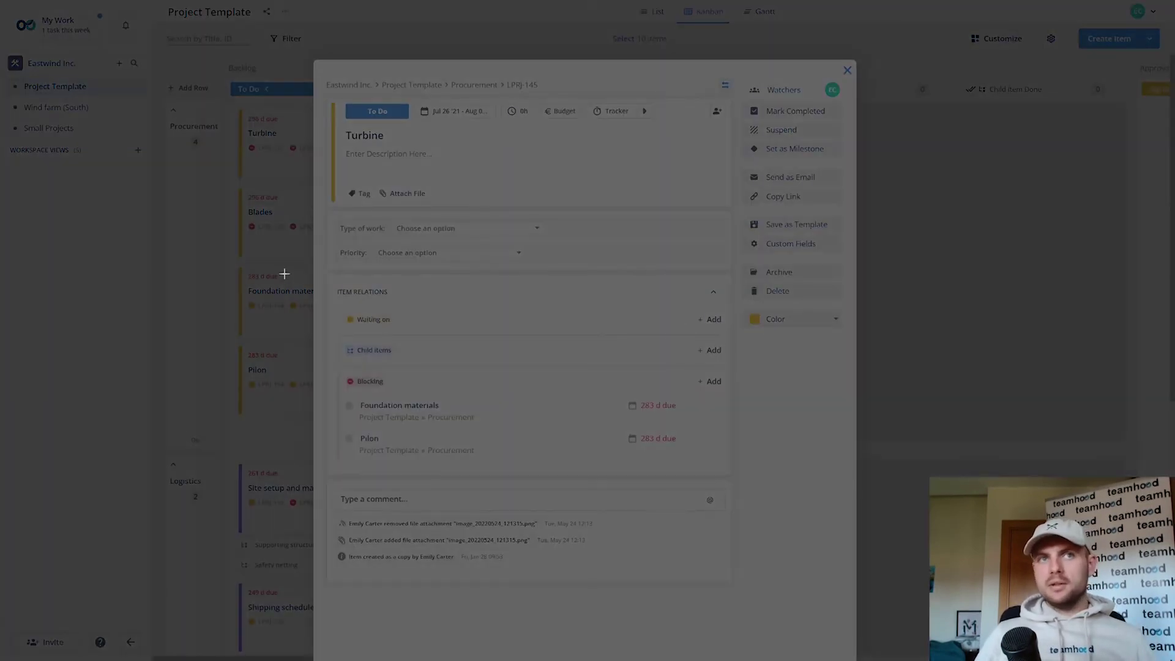
pyautogui.moveTo(286, 266); pyautogui.dragTo(842, 490)
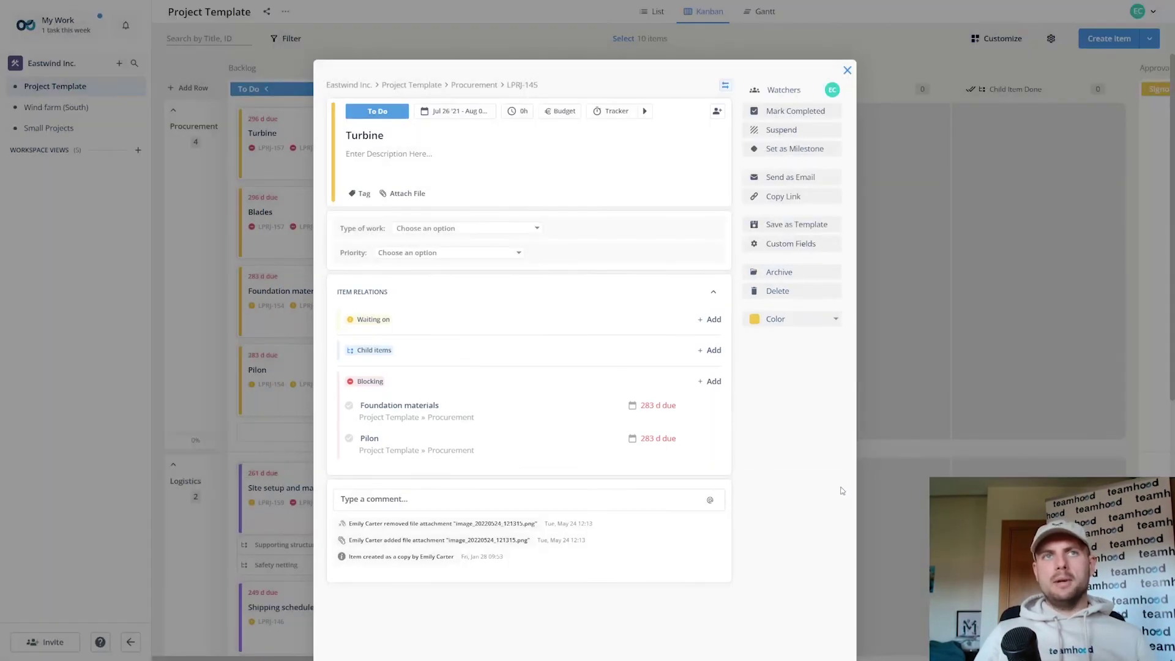
pyautogui.click(416, 158)
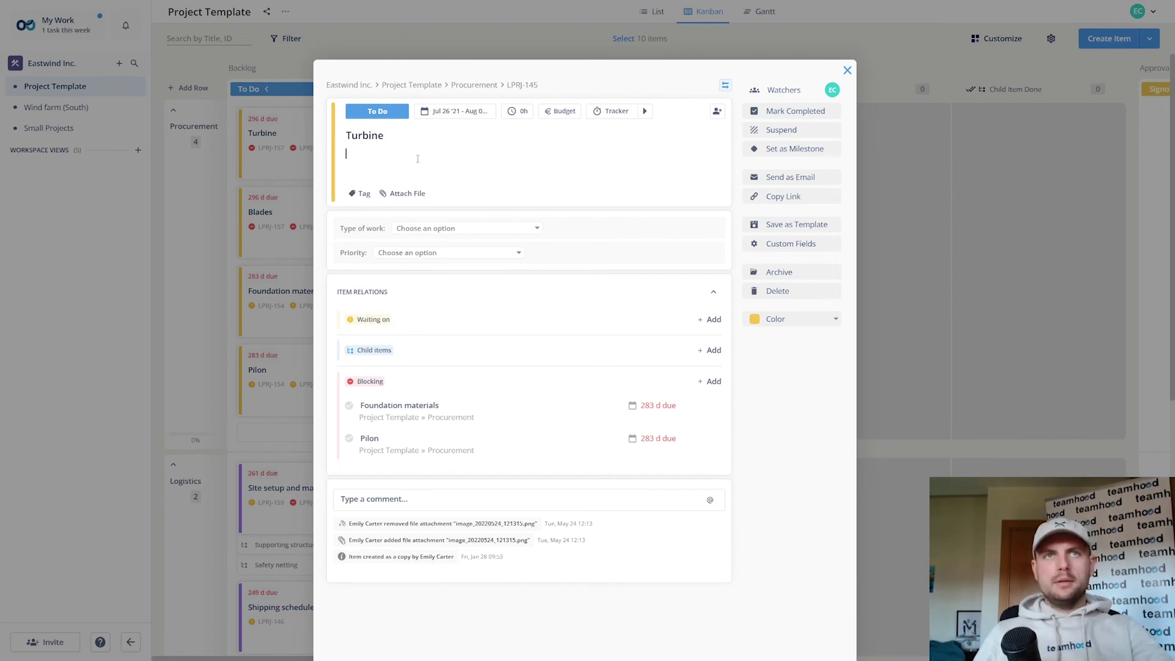
pyautogui.click(950, 262)
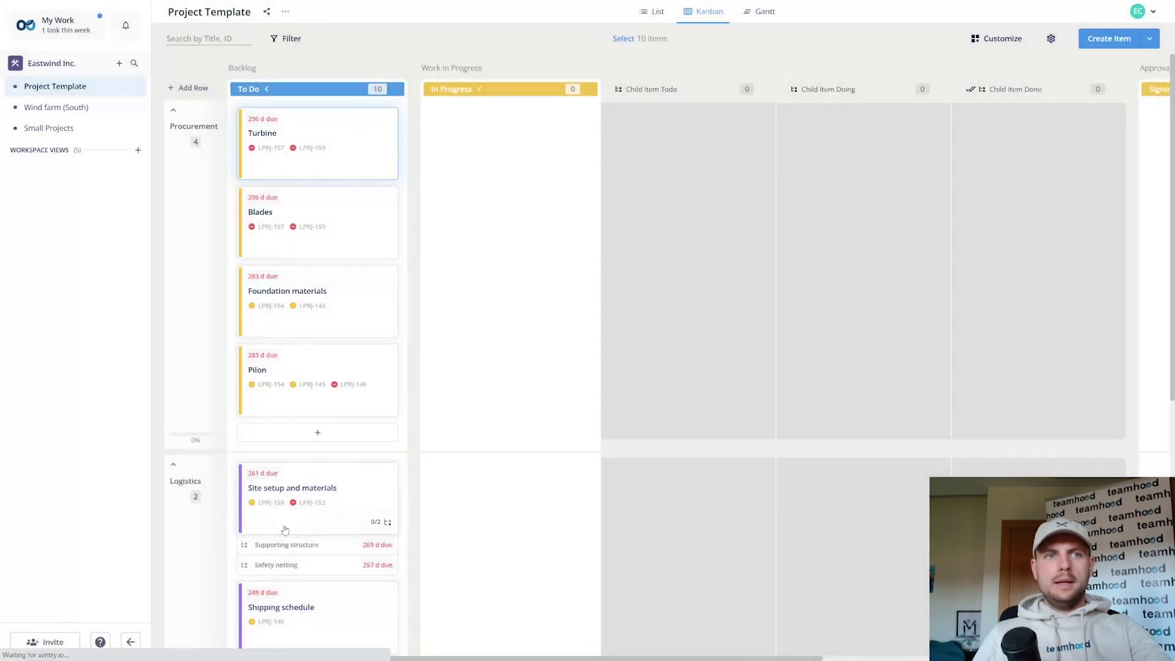
# Step: Paste the captured screenshot into the Site setup and materials card as an attachment, preview the image, and close the card
pyautogui.click(323, 487)
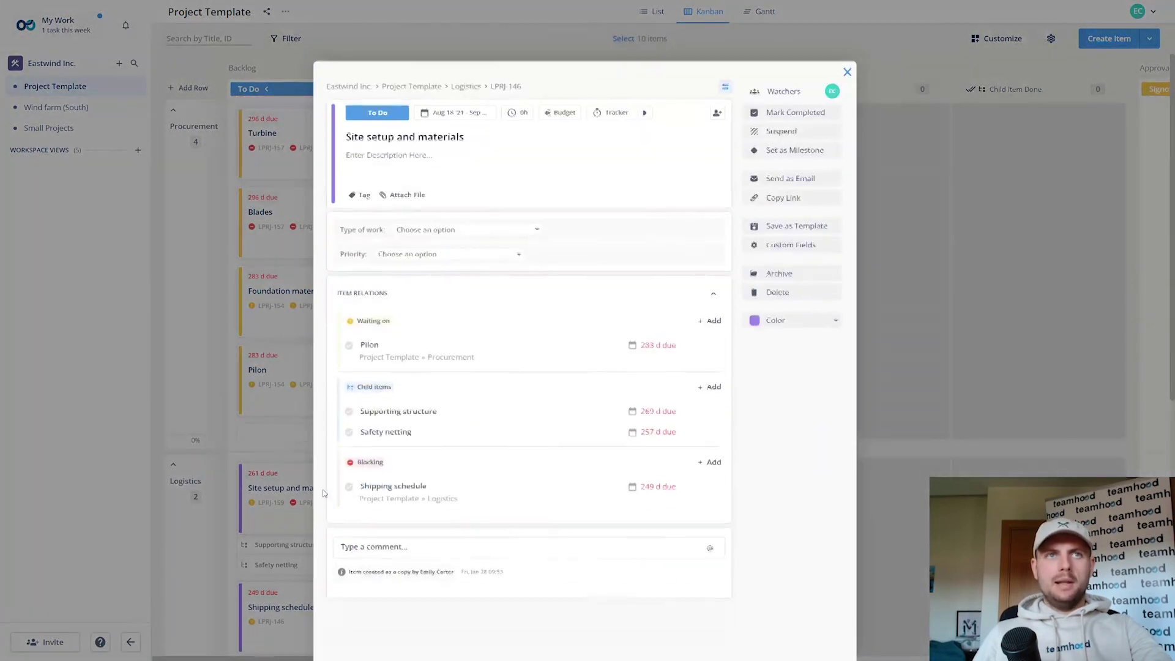
pyautogui.click(451, 155)
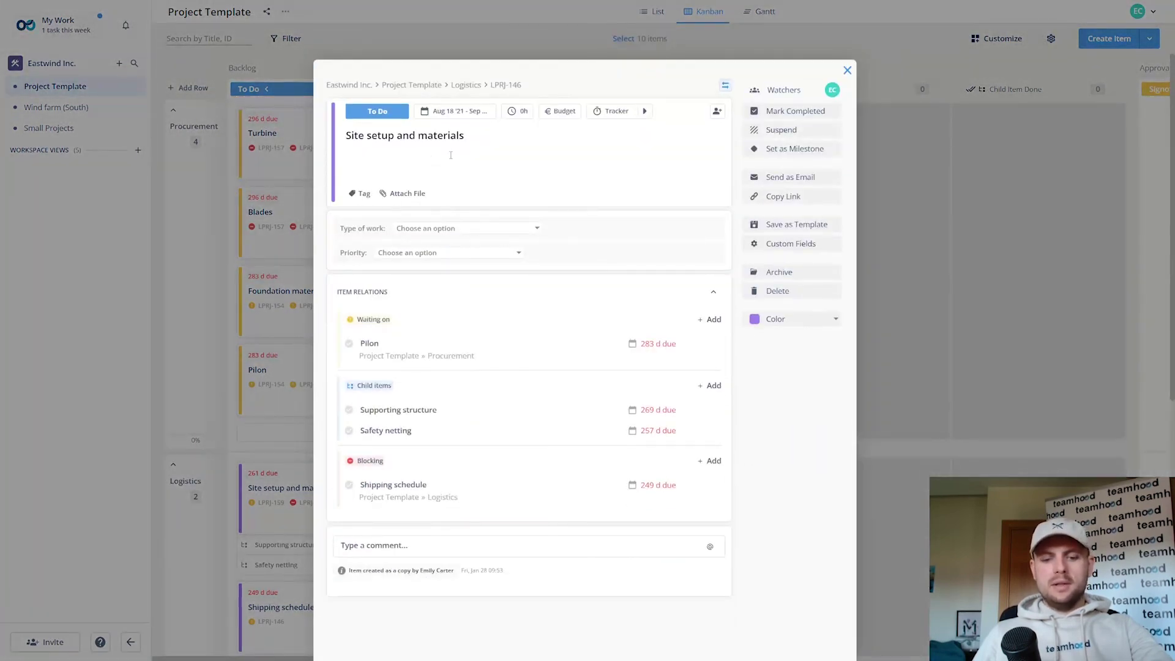
pyautogui.hotkey('ctrl', 'v')
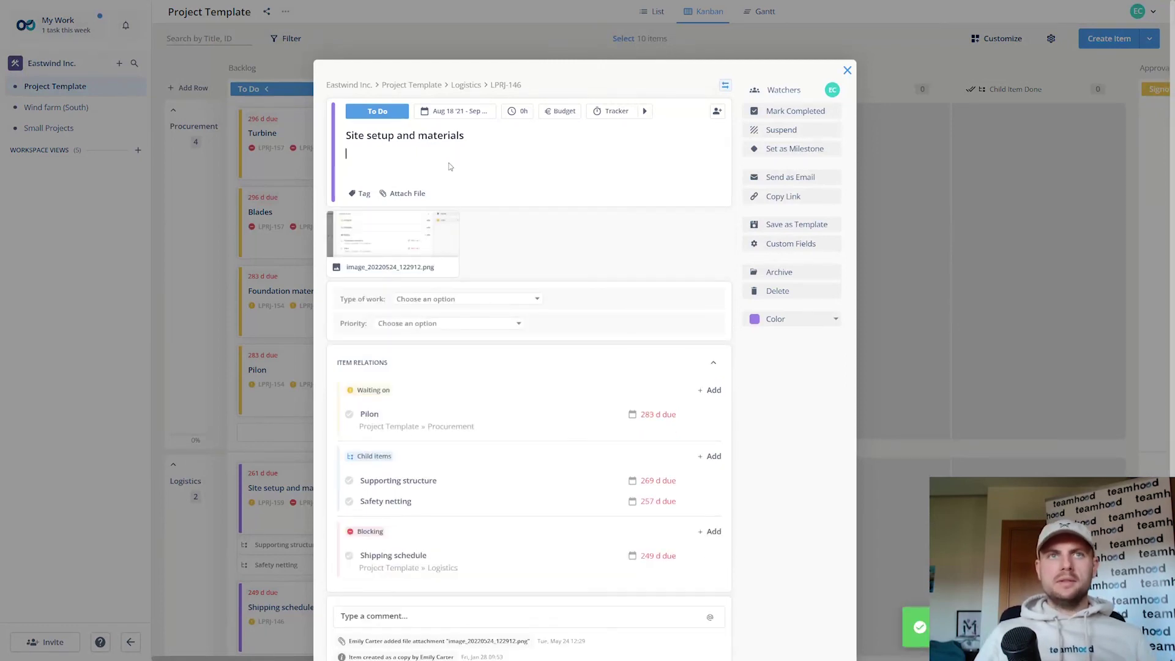
pyautogui.moveTo(398, 236)
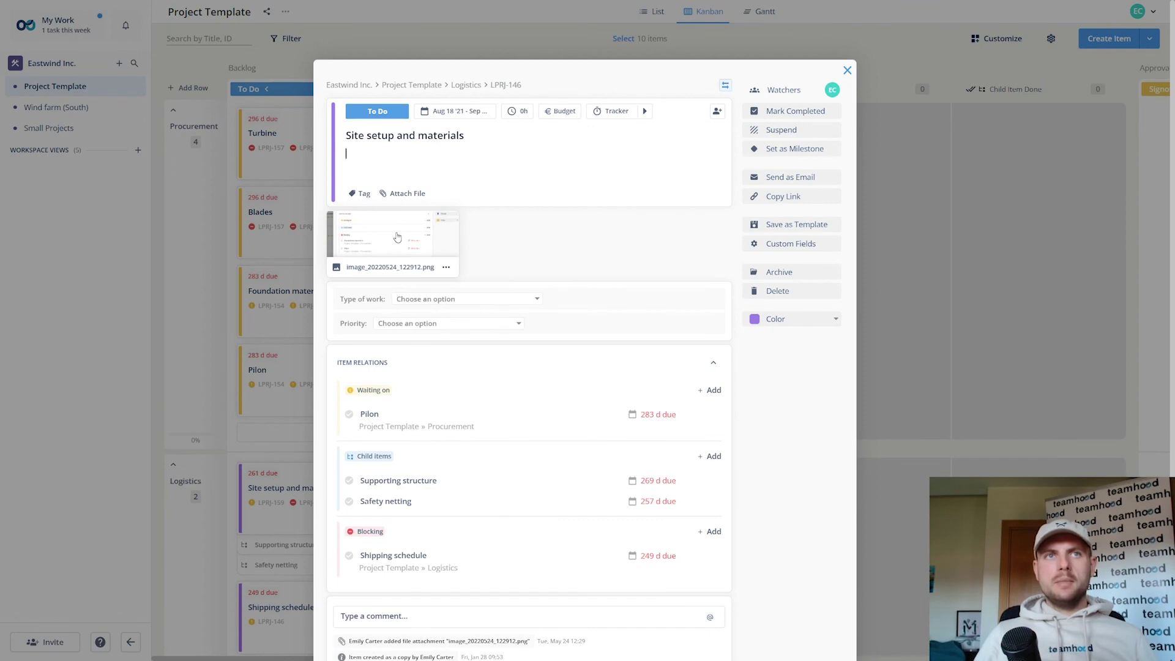
pyautogui.click(397, 237)
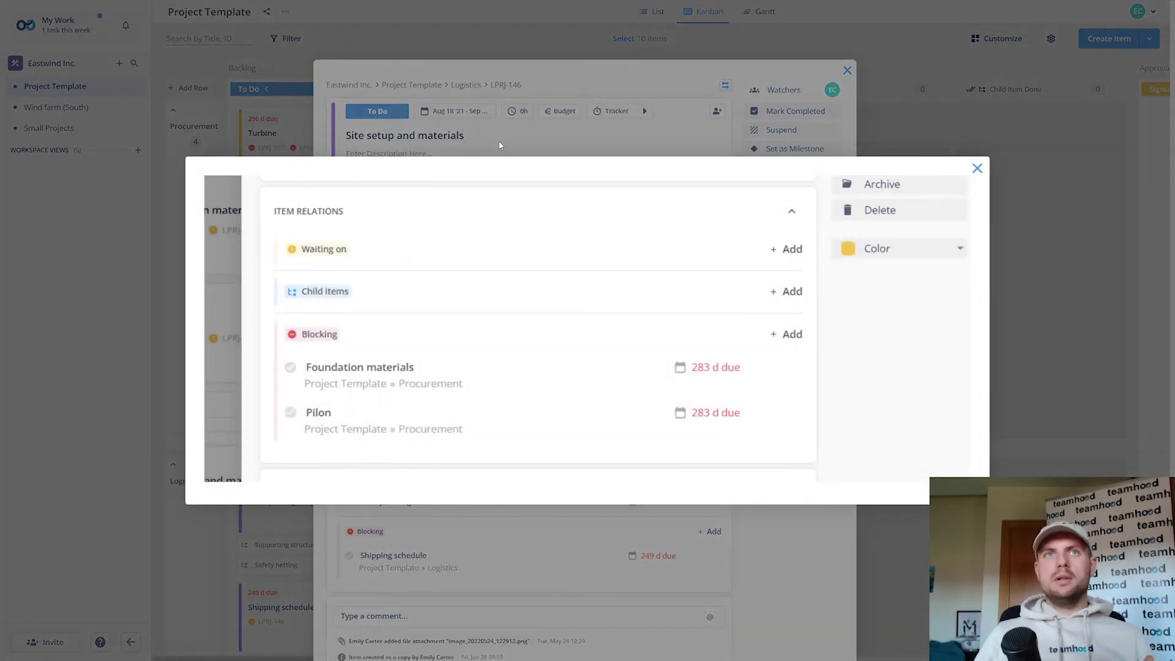
pyautogui.click(498, 140)
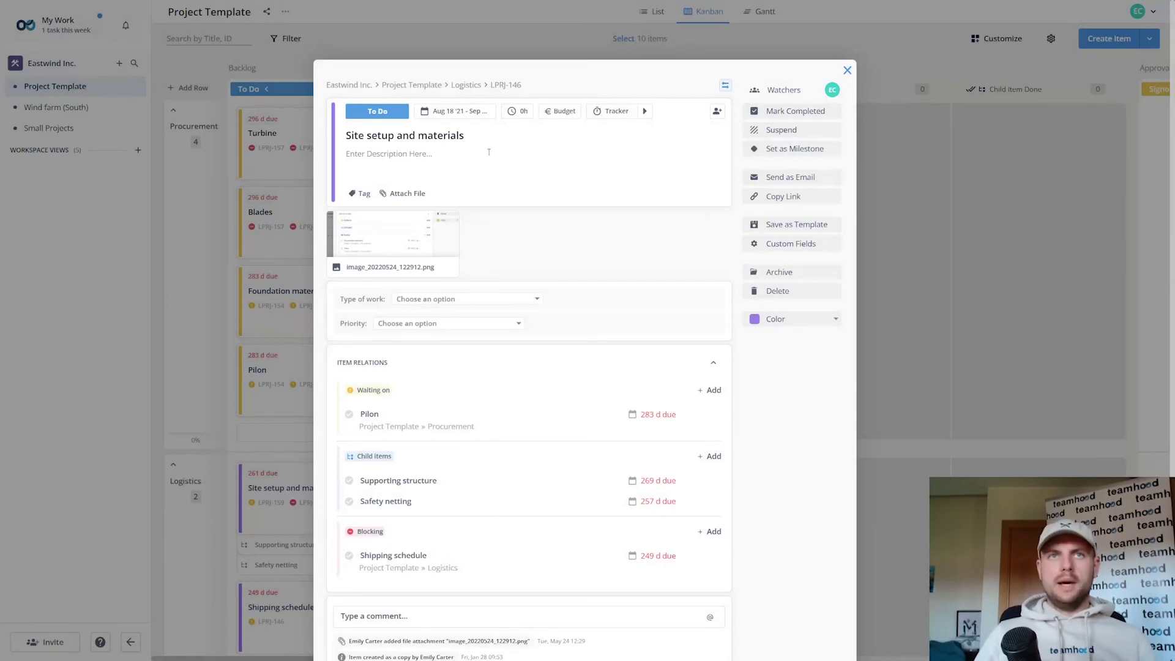
pyautogui.click(892, 210)
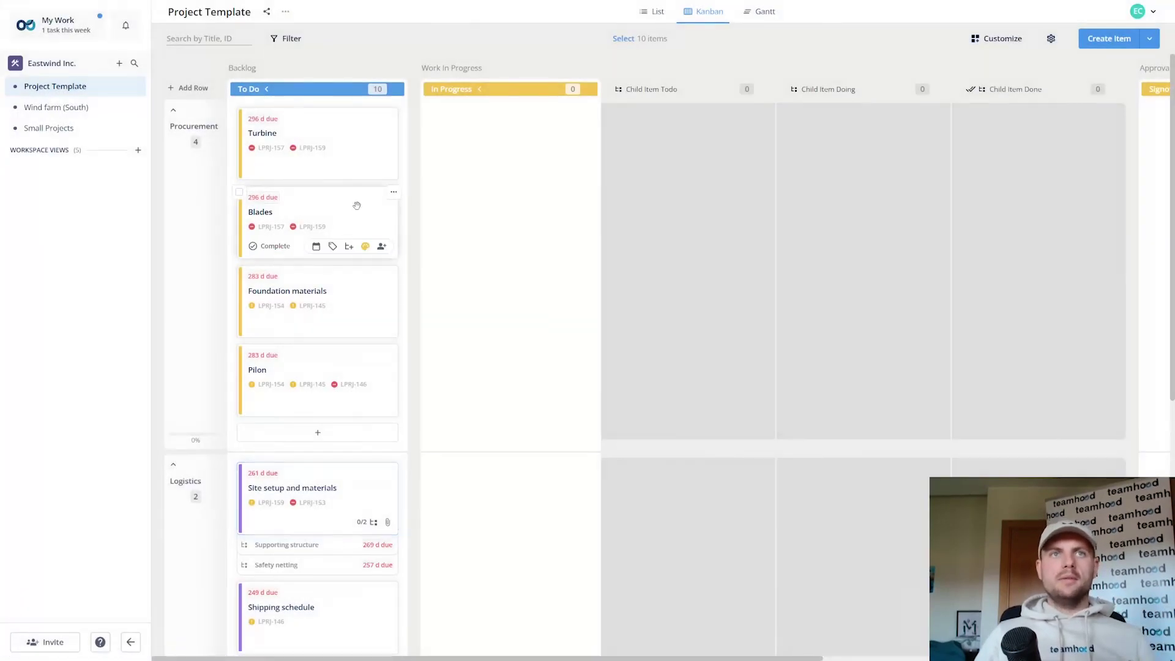
# Step: Paste the captured screenshot into the Blades card, and view the file attachment browser without choosing a file
pyautogui.click(361, 202)
pyautogui.hotkey('ctrl', 'v')
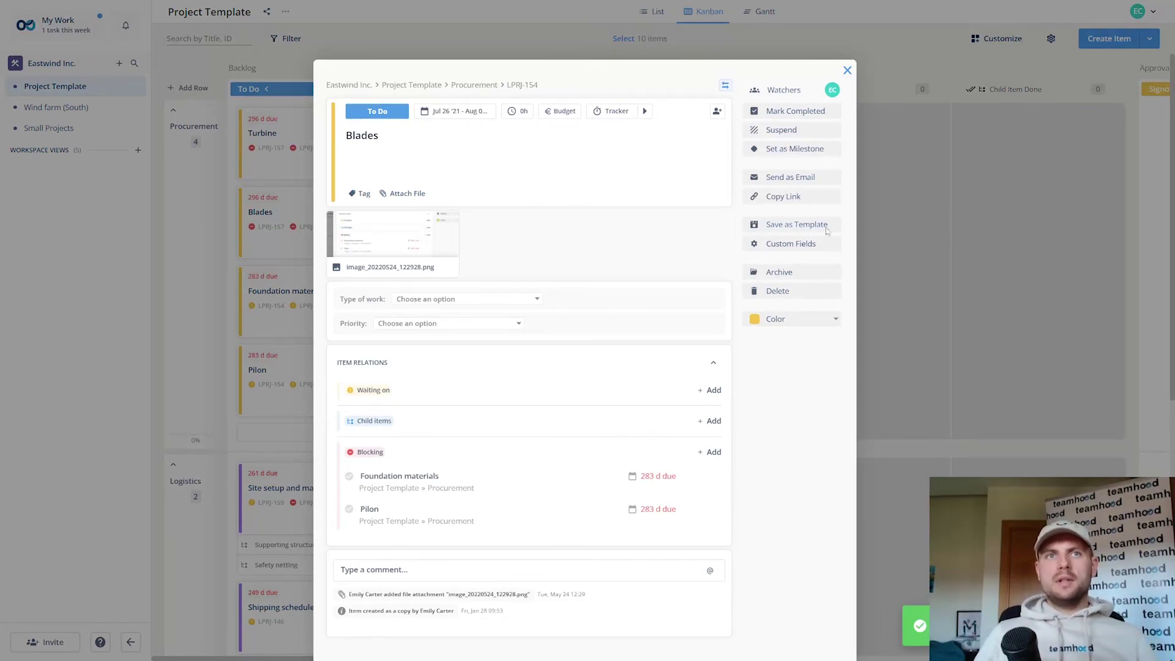
pyautogui.click(418, 199)
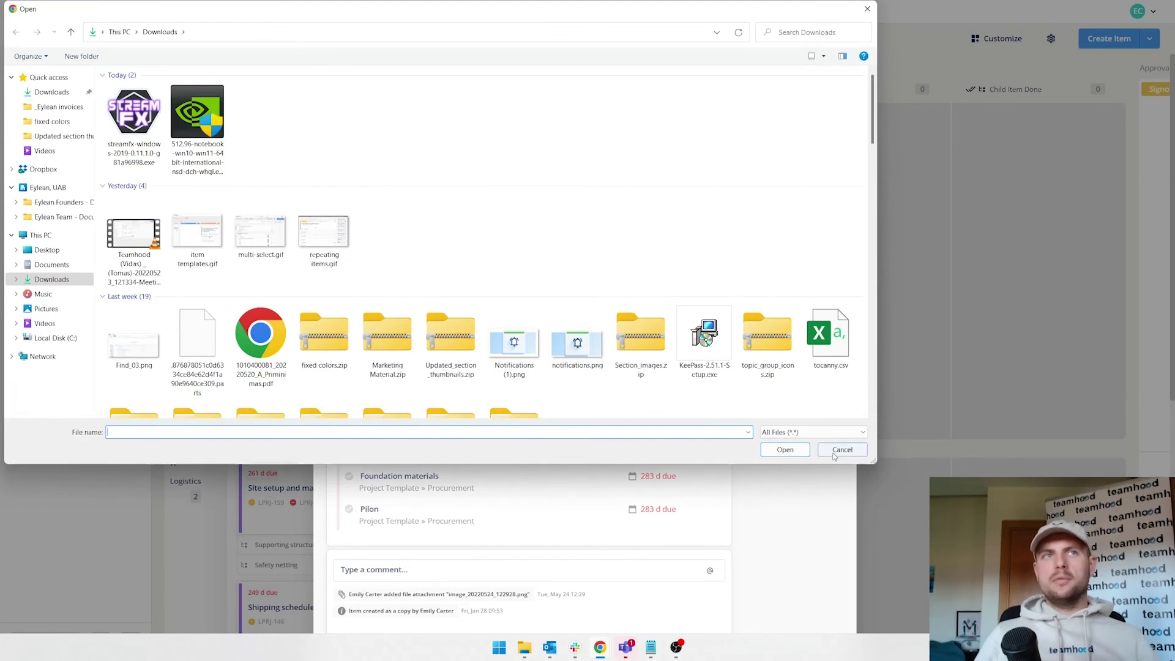
pyautogui.click(842, 448)
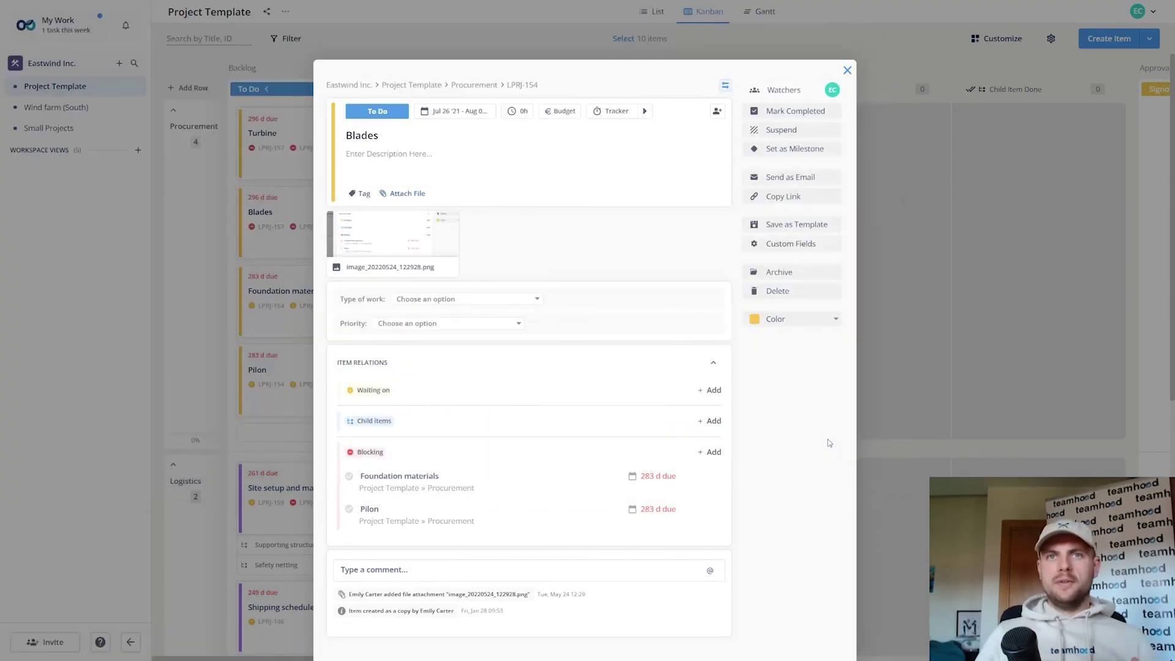